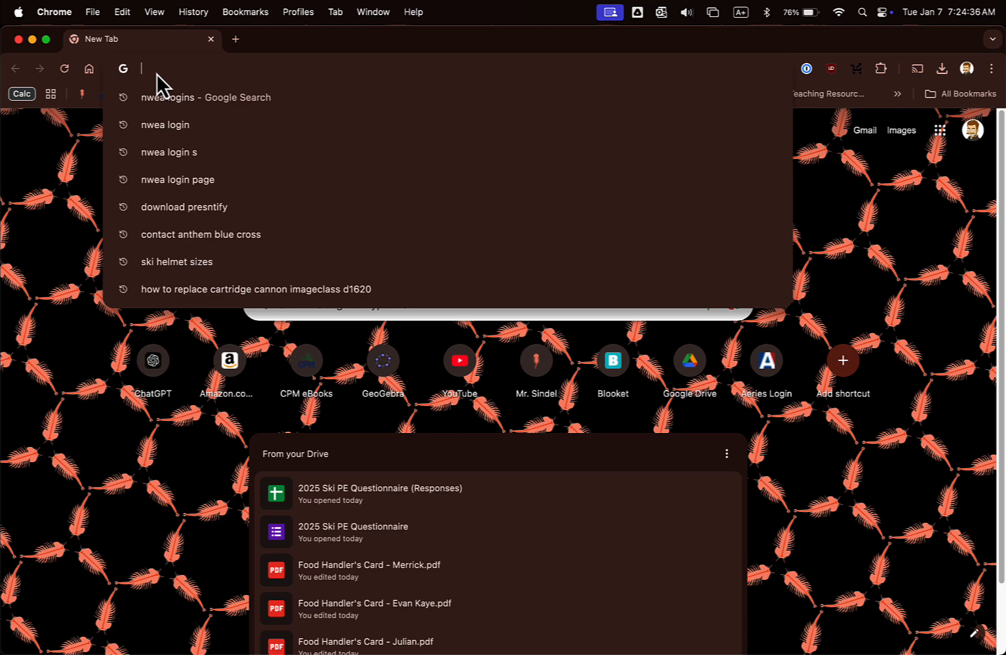
Step: Search Google for "nwea logins" and open the NWEA Logins page
text(n)
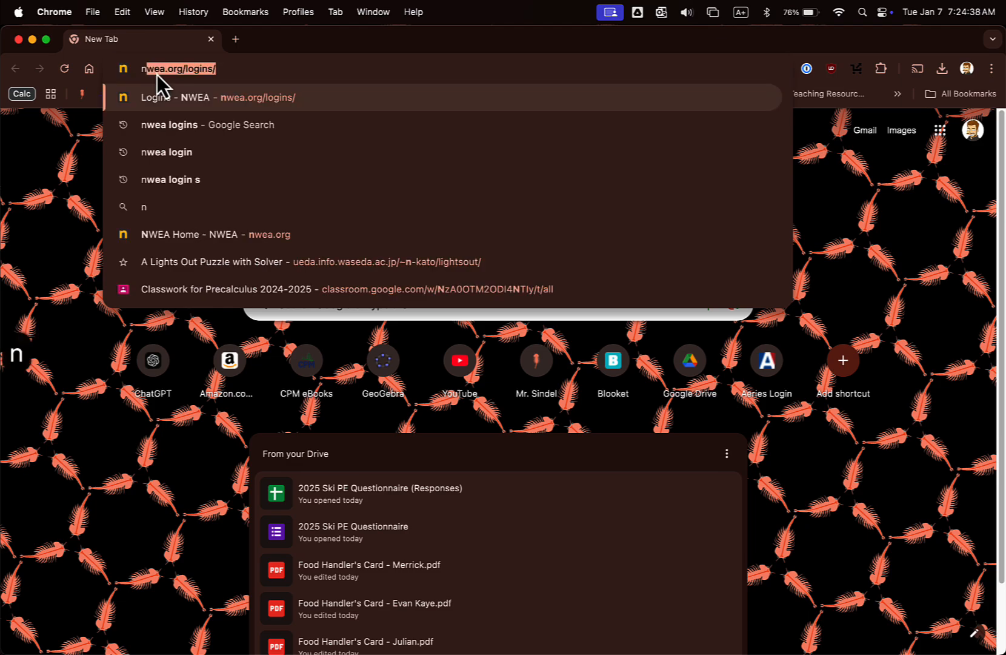
text(wea logins)
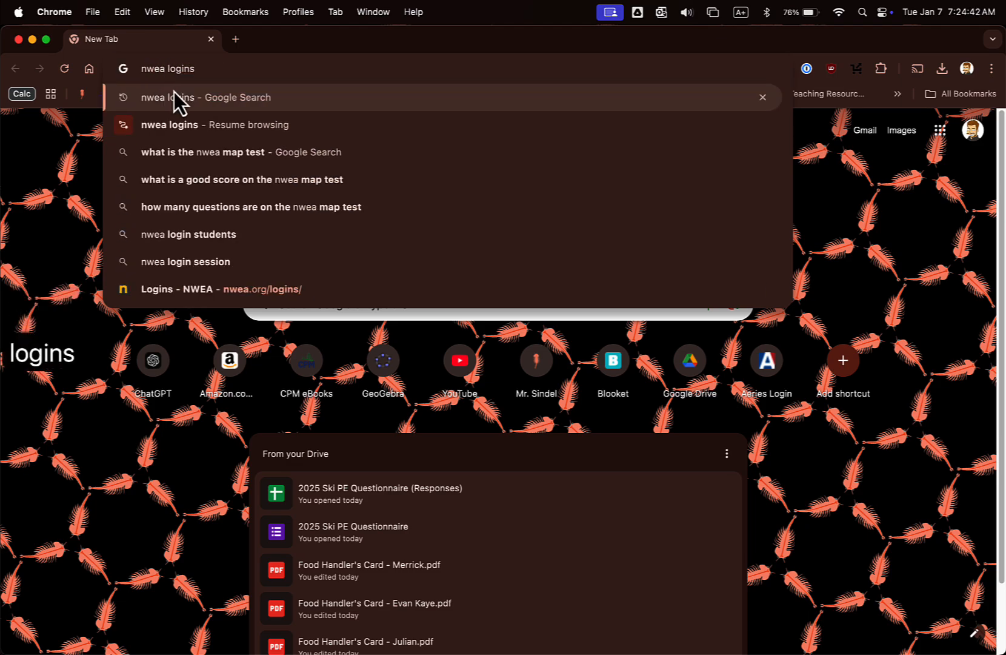
key(BackSpace)
key(Return)
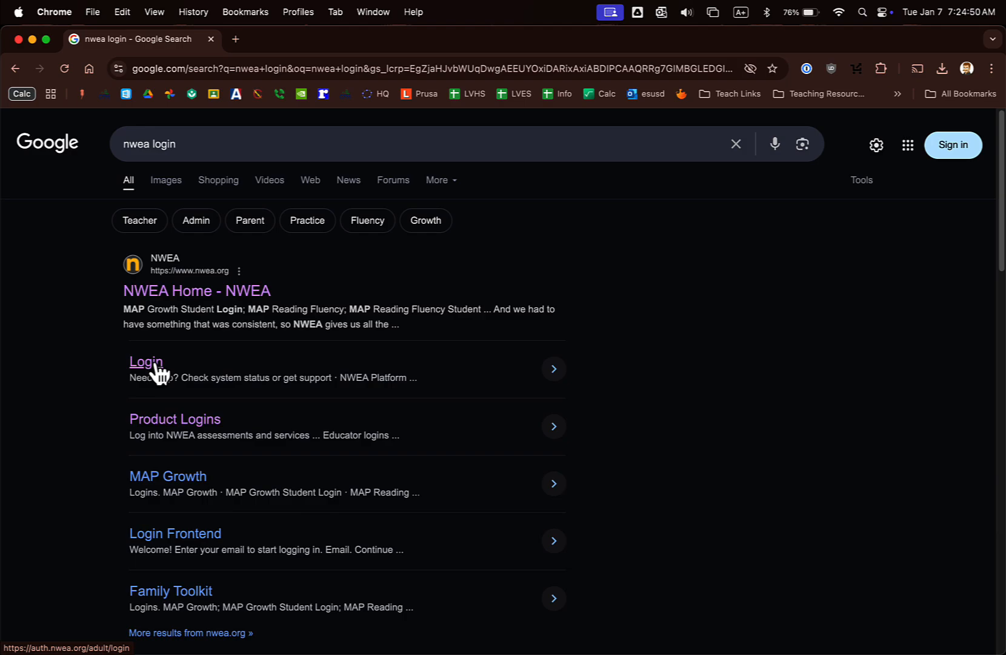
click(207, 140)
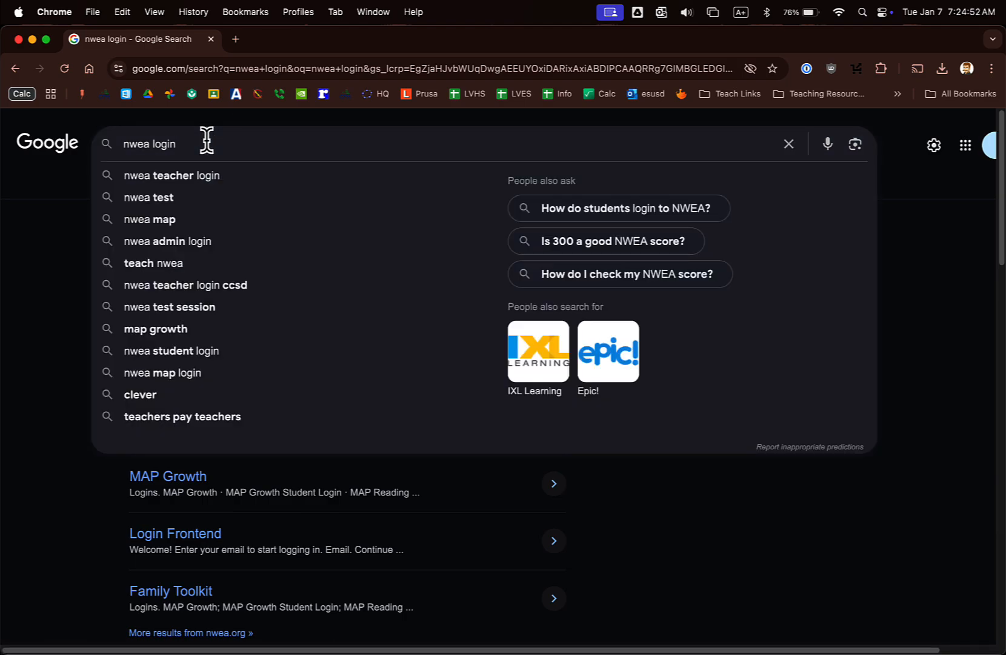
text(s)
key(Return)
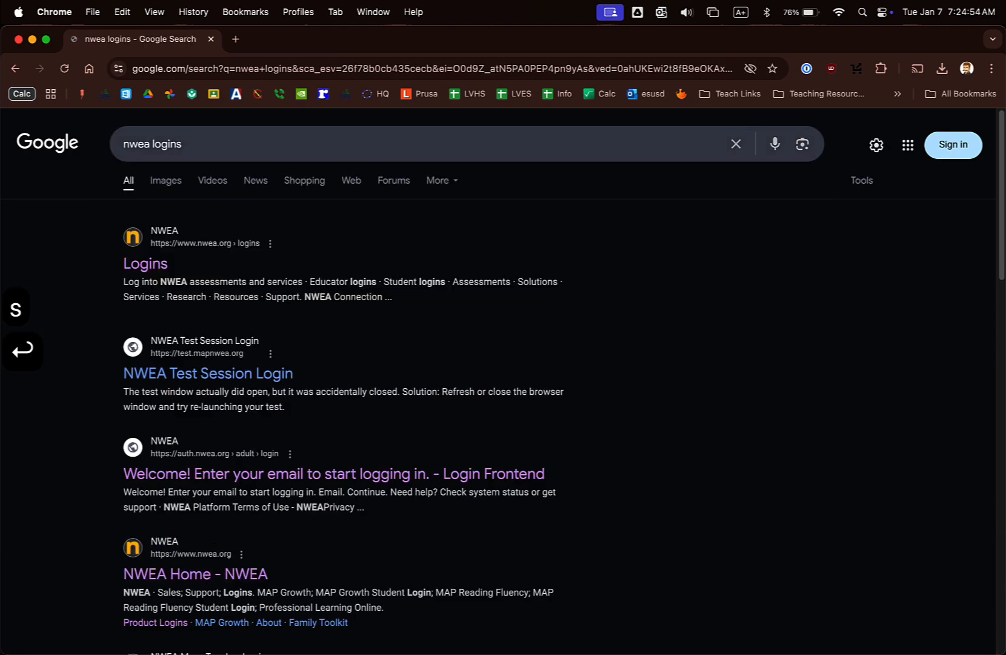
click(159, 269)
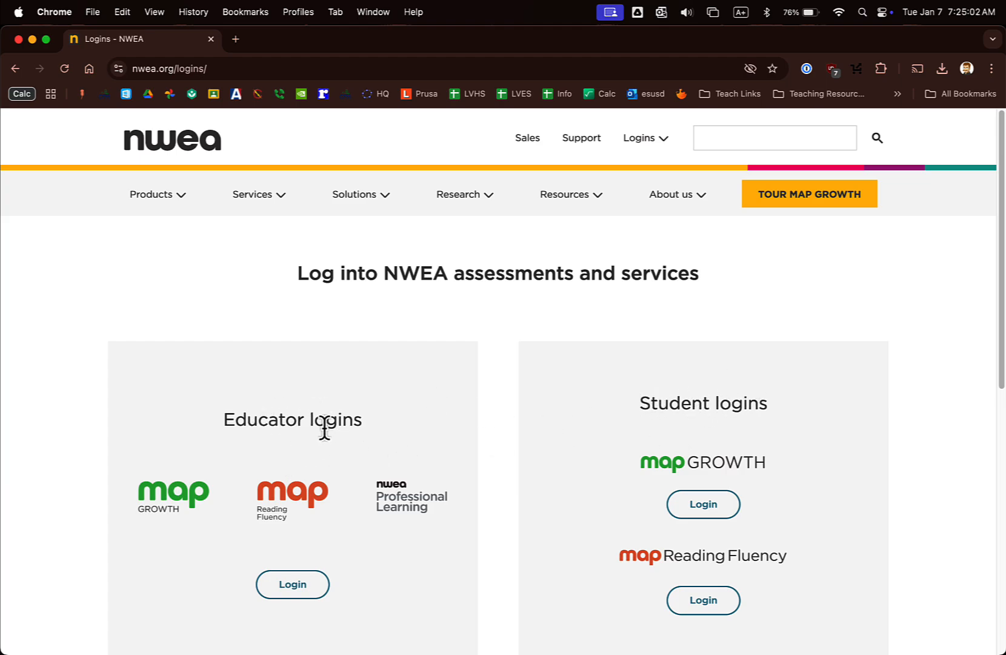
Step: Sign in through the educator login with the saved NWEA account credentials
click(288, 588)
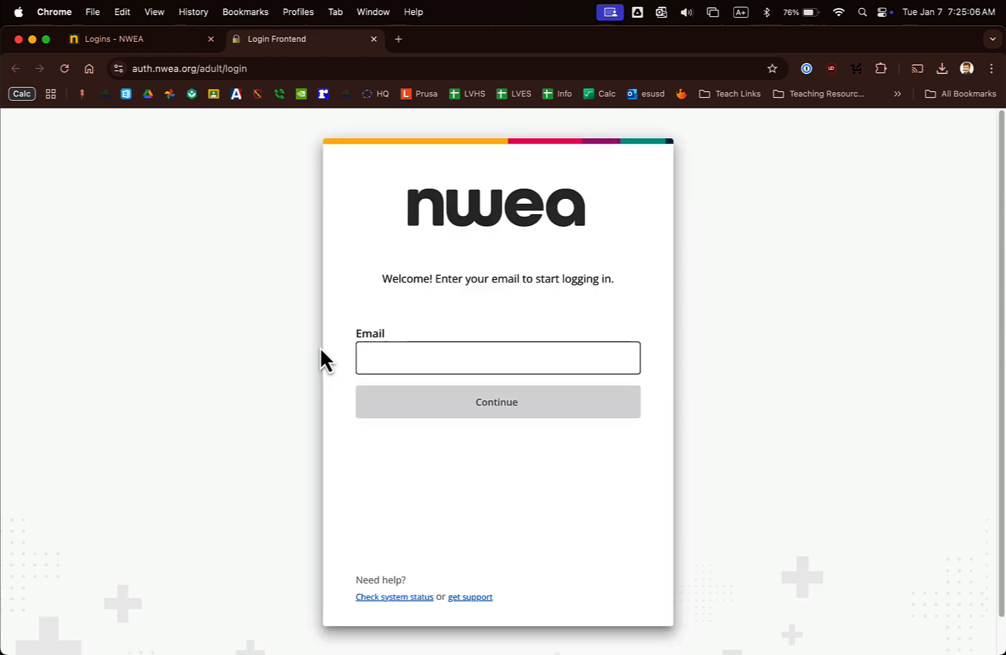
click(389, 359)
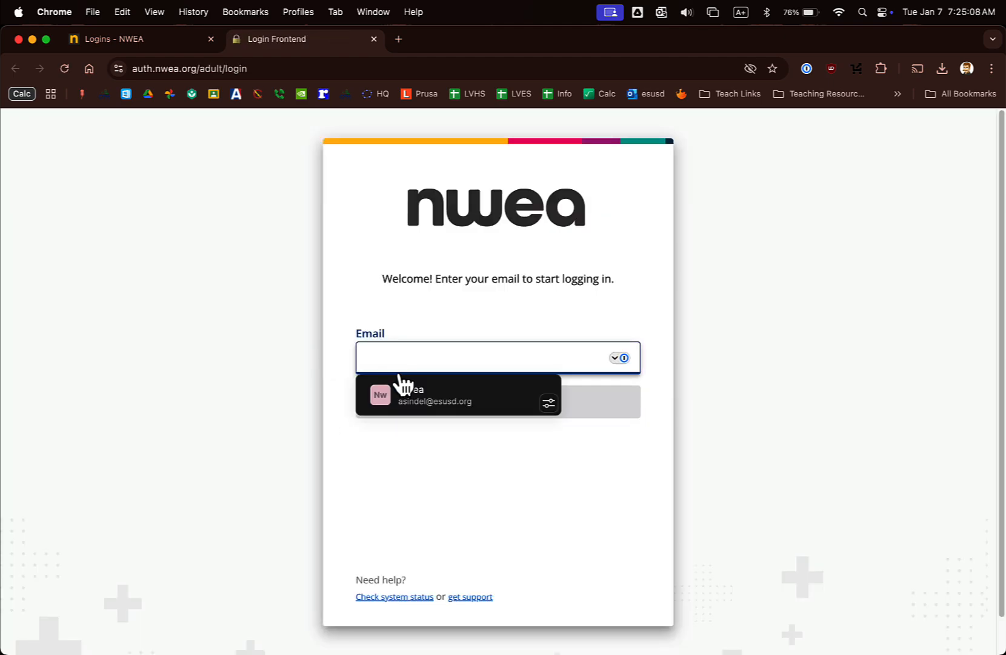
click(413, 391)
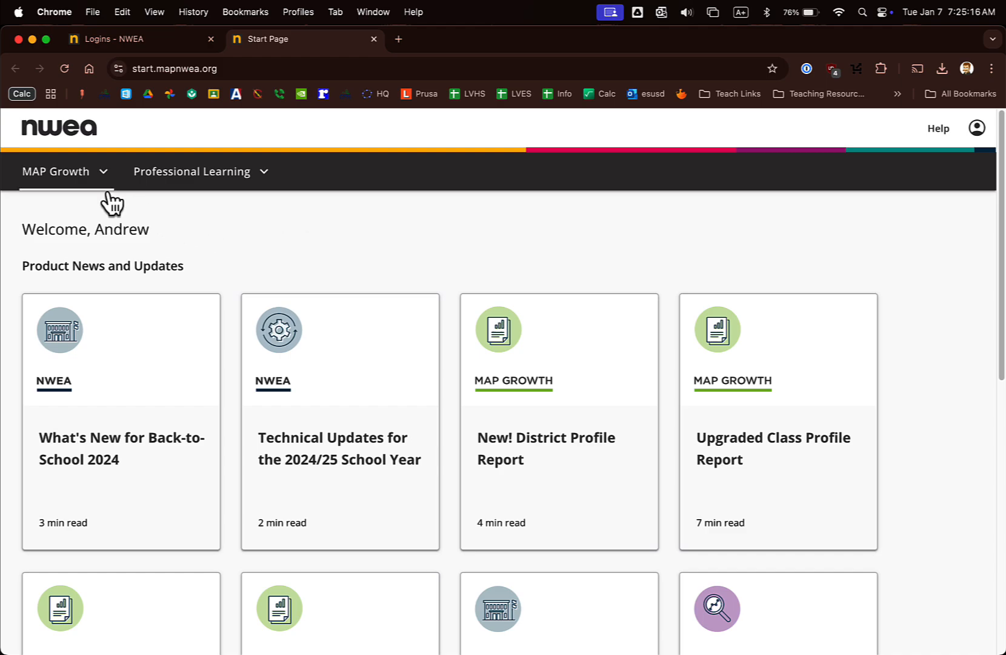
Step: Start a MAP Growth test session for the Geometry class from Manage Test Sessions and highlight its session name and password
click(61, 181)
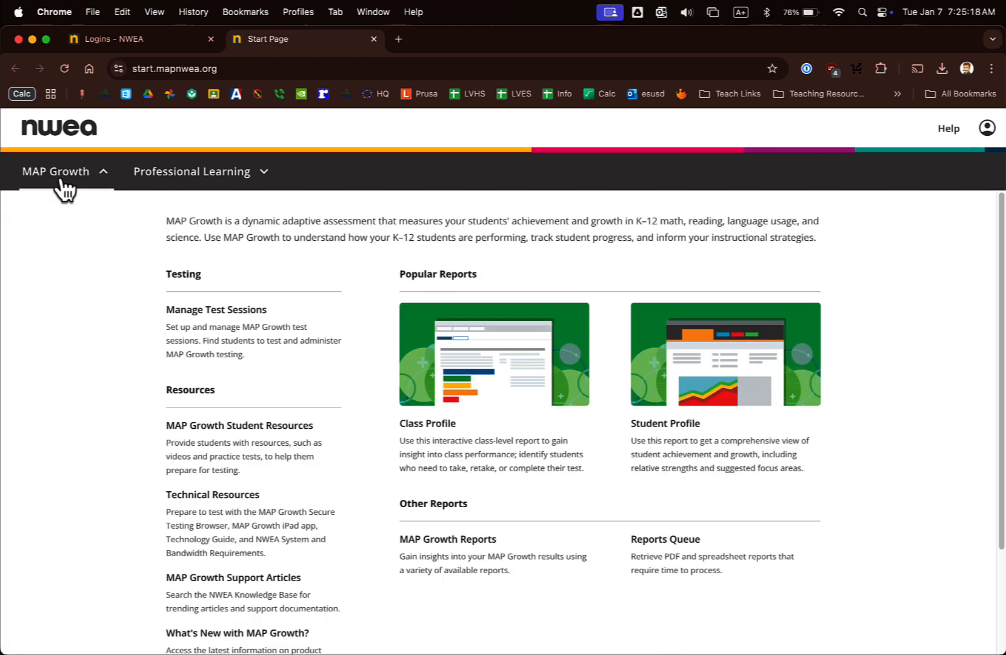
click(212, 311)
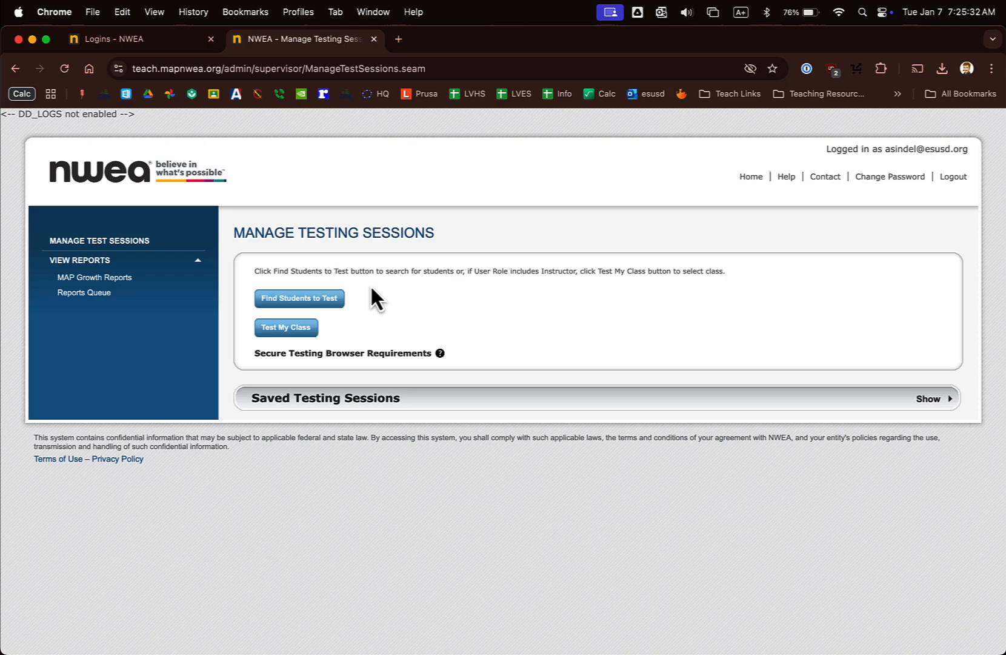
click(290, 331)
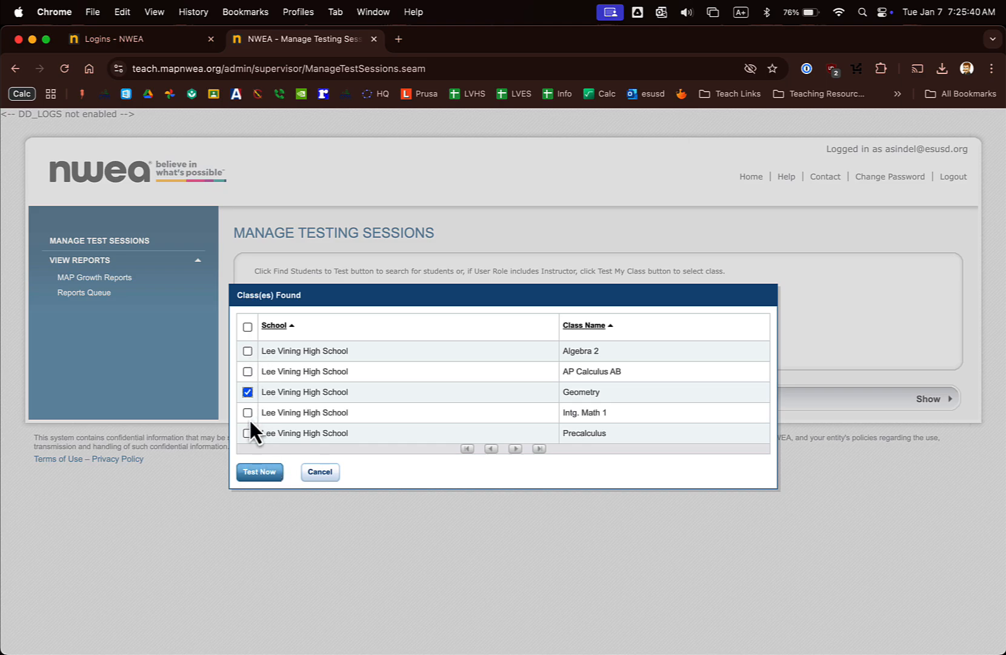
click(270, 471)
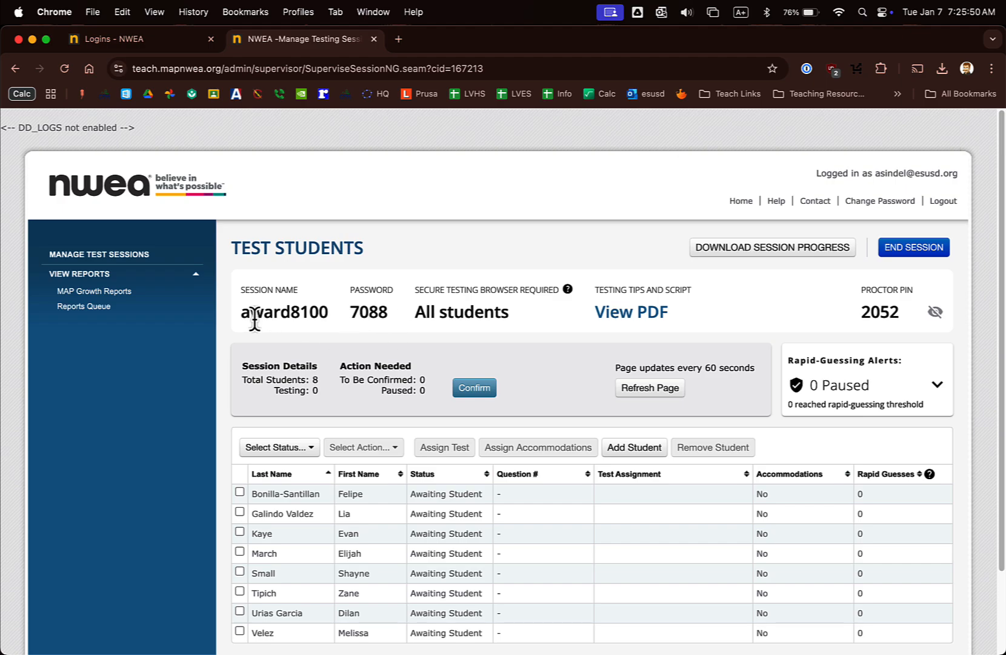
drag(243, 316, 382, 314)
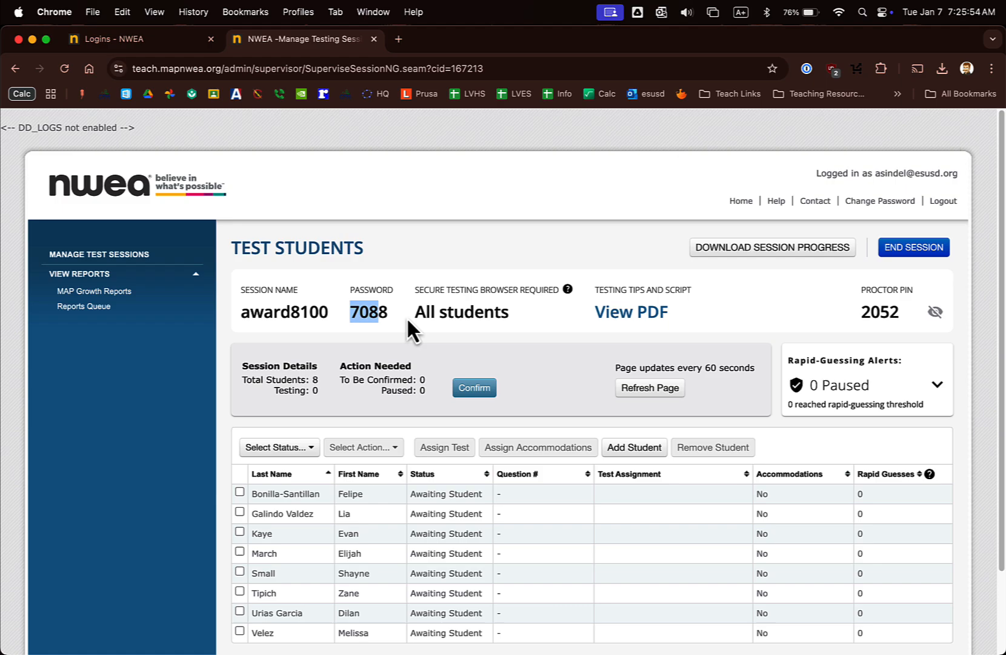
click(395, 313)
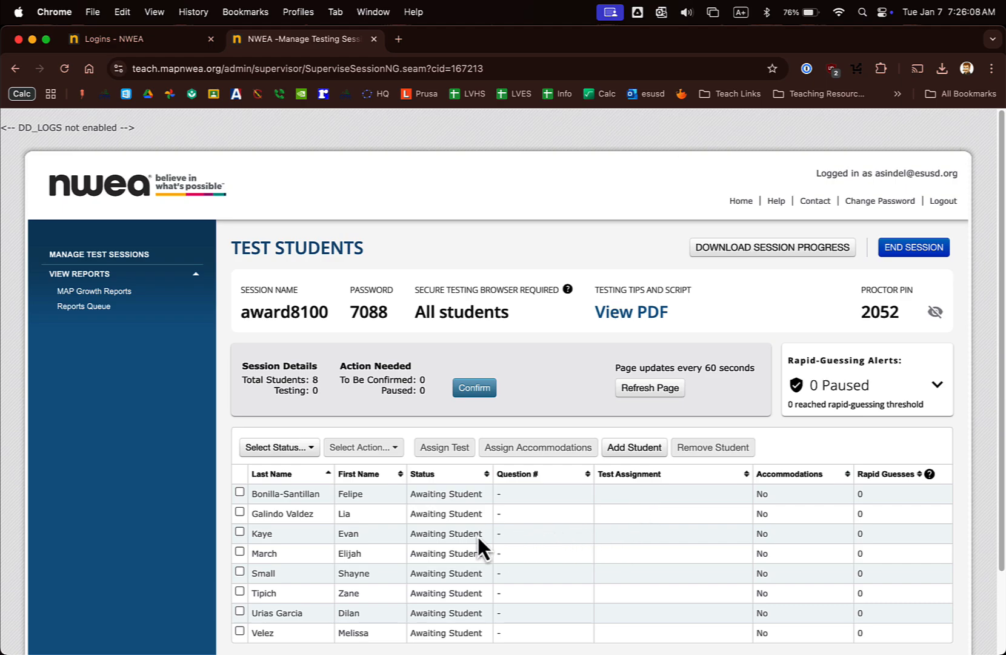
Step: Select all students in the session and assign them the test Growth: Math 6+ CA 2010 1.1
click(278, 454)
click(275, 468)
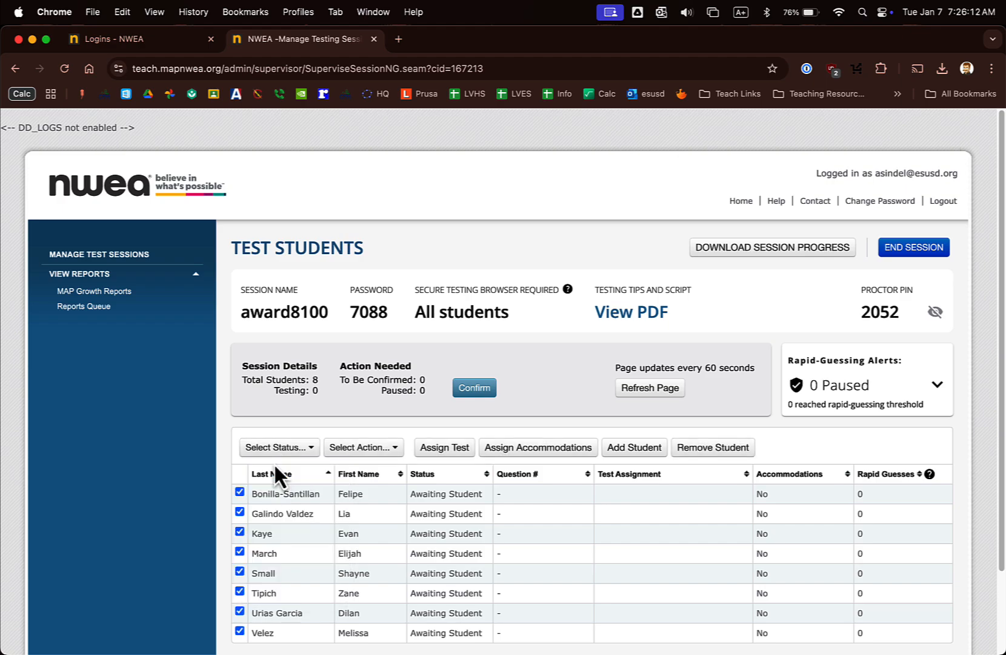
click(445, 449)
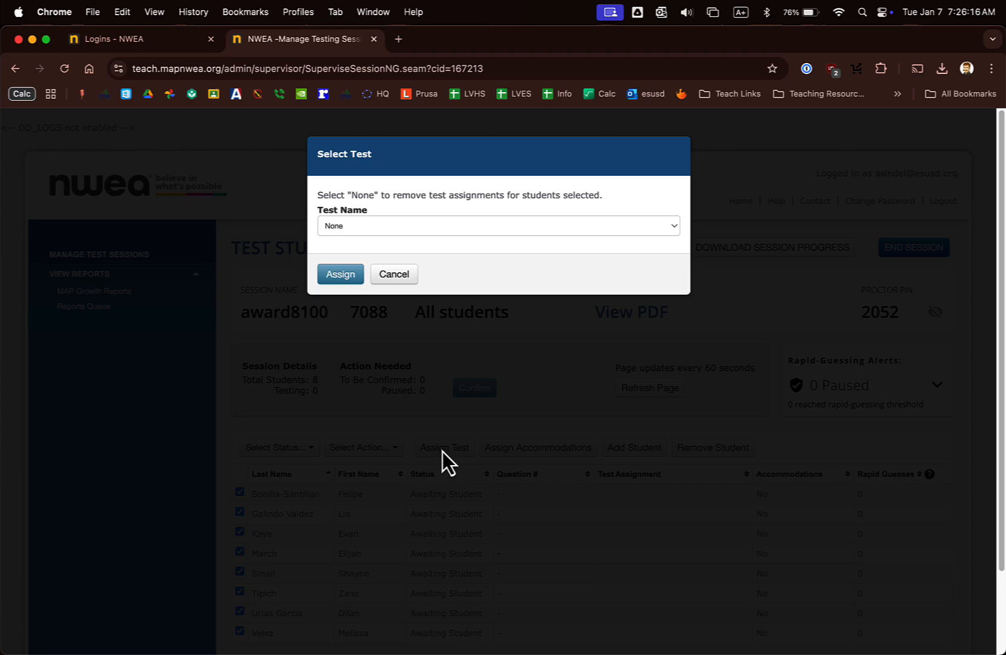
click(421, 228)
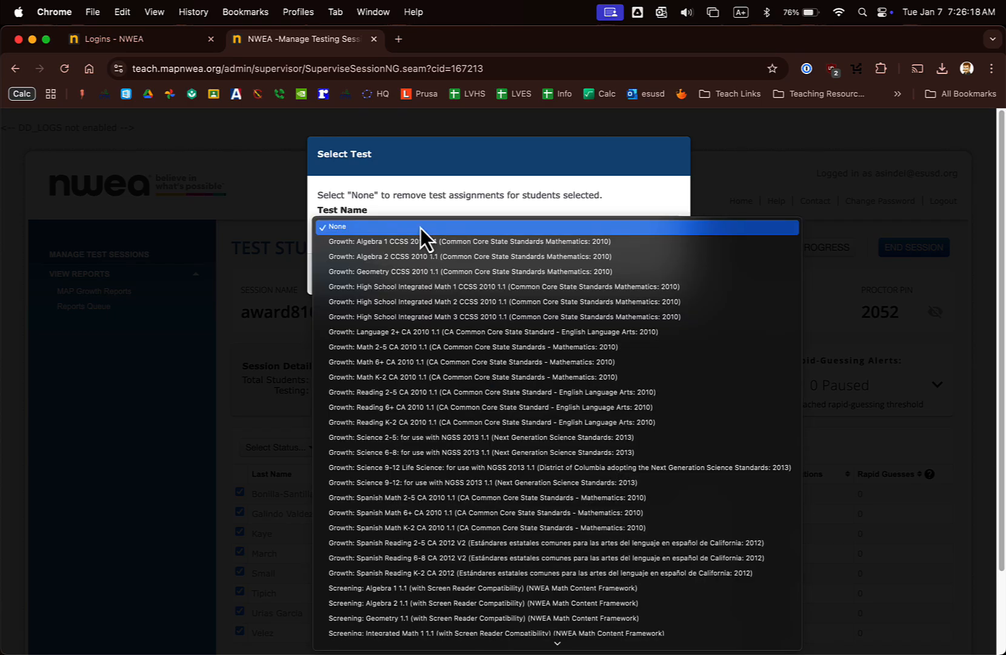
click(406, 366)
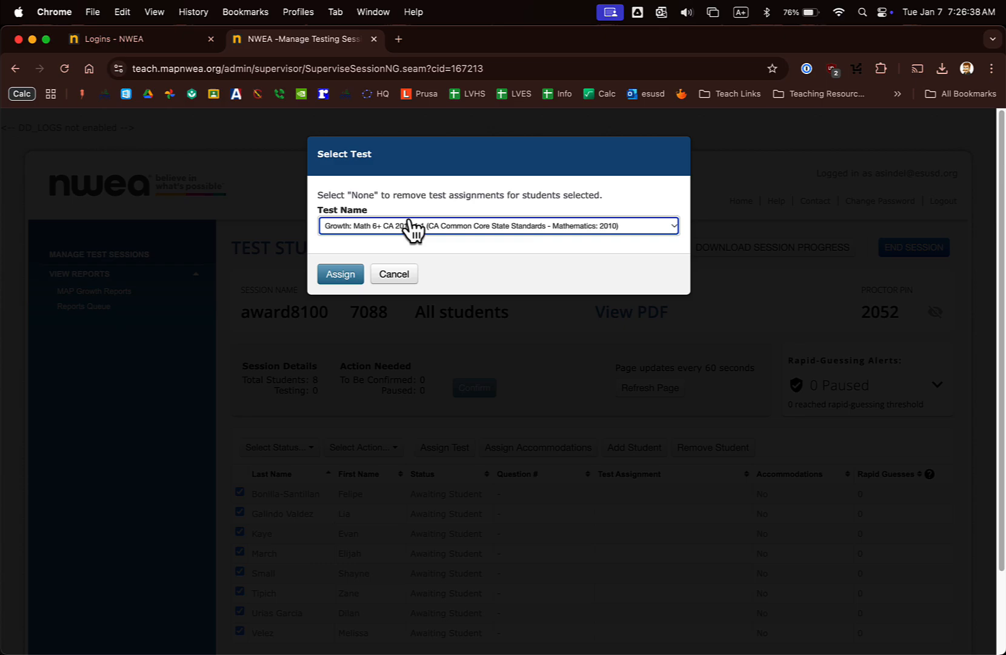
click(347, 276)
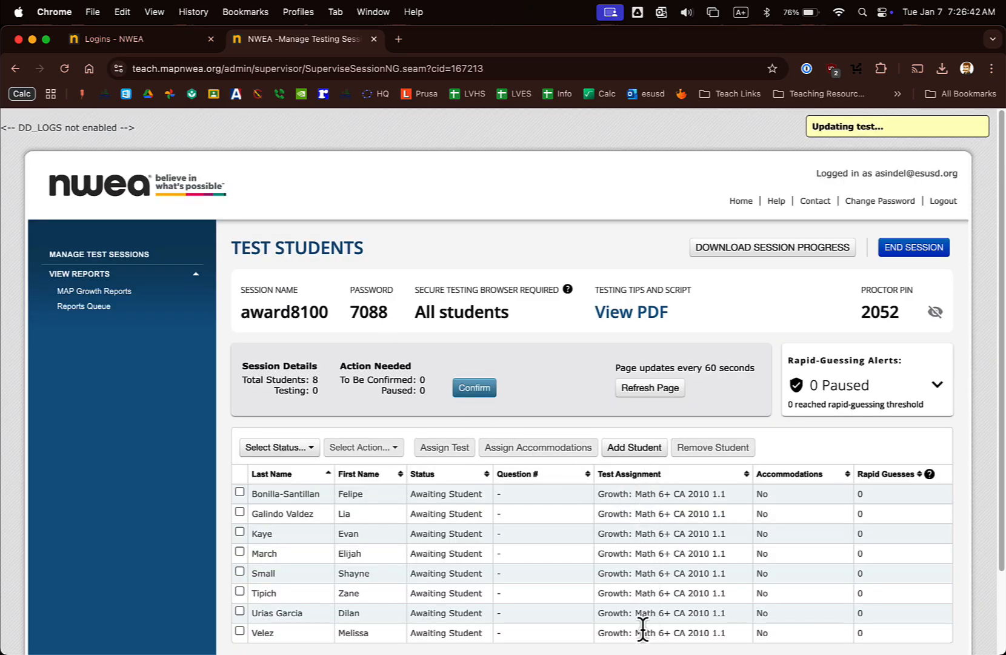
Step: Assign the test Growth: Spanish Math 6+ CA 2010 1.1 to the second-to-last student in the list only
scroll(643, 510, down, 1)
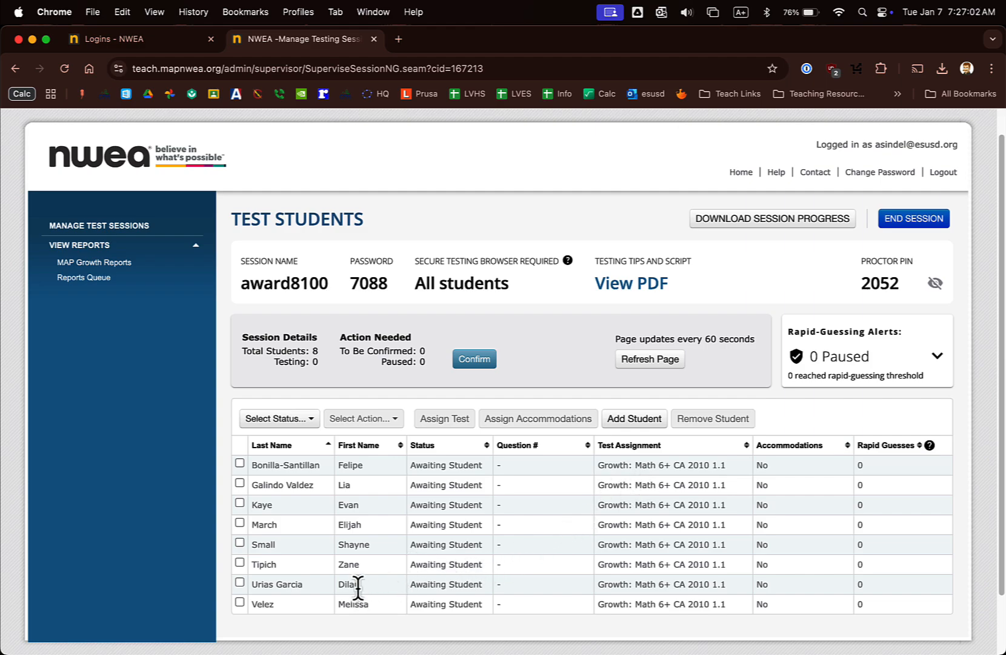
click(240, 583)
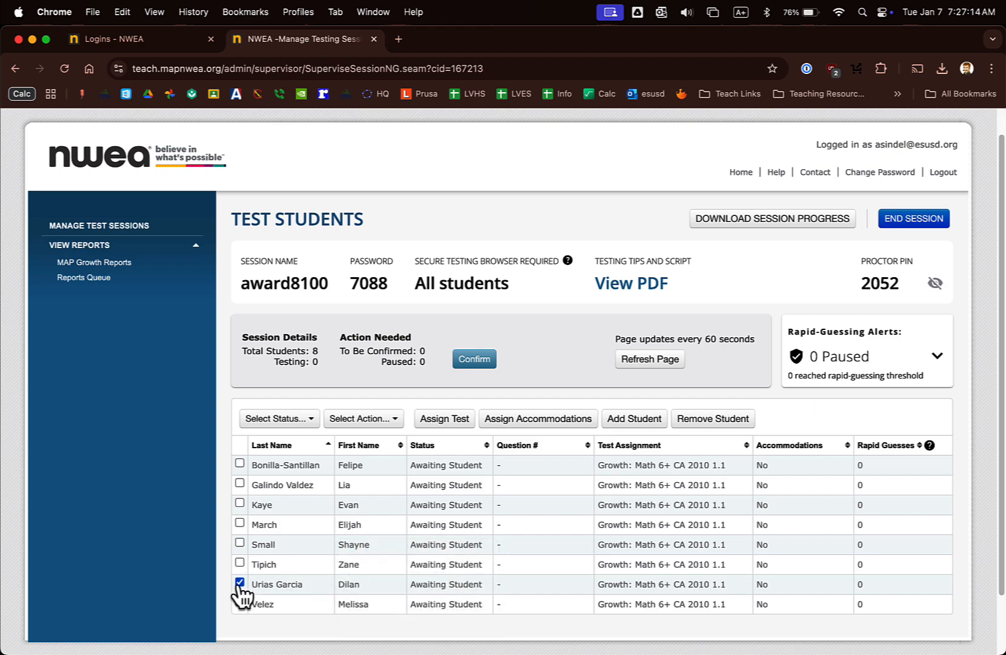
click(446, 423)
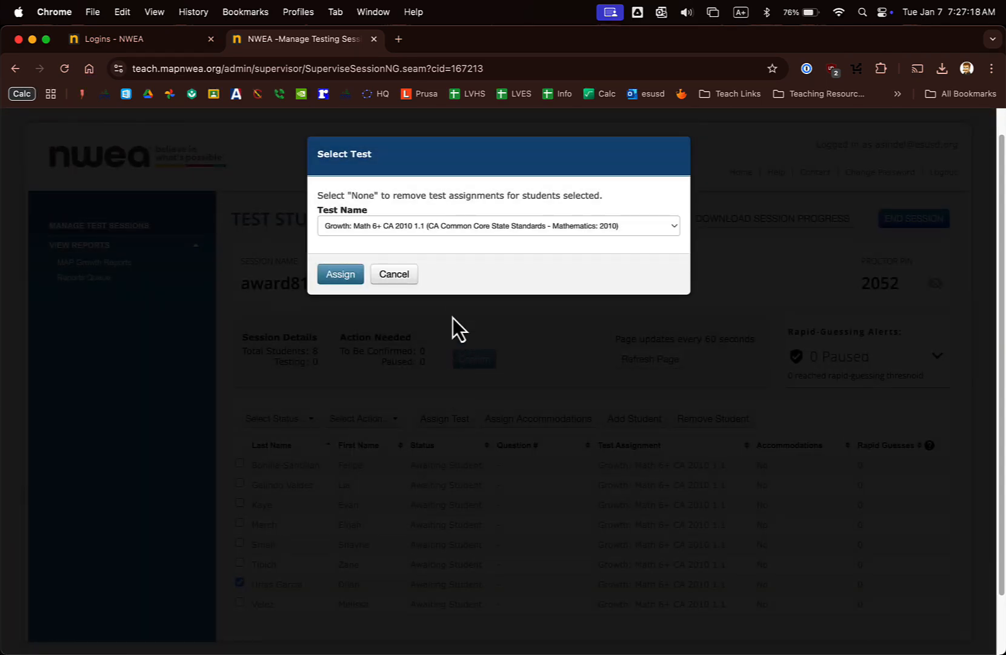
click(456, 230)
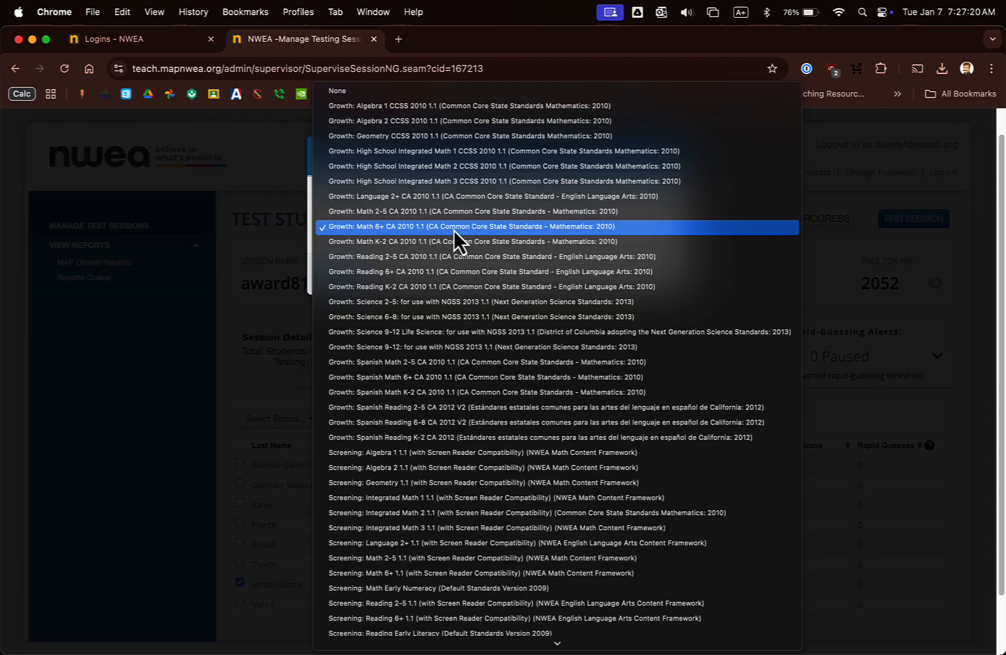
click(413, 381)
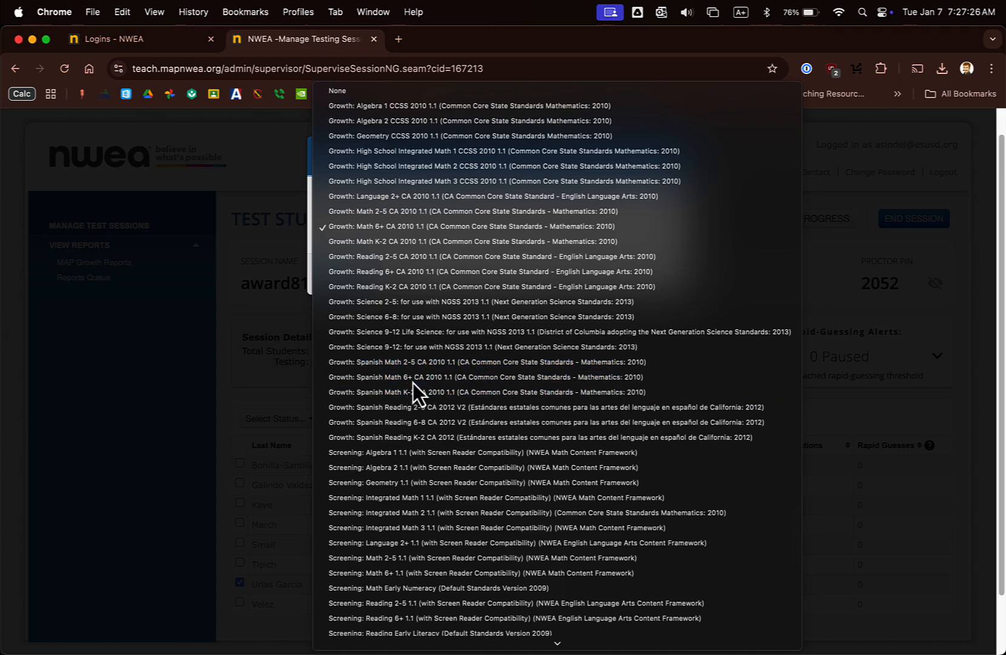
click(344, 280)
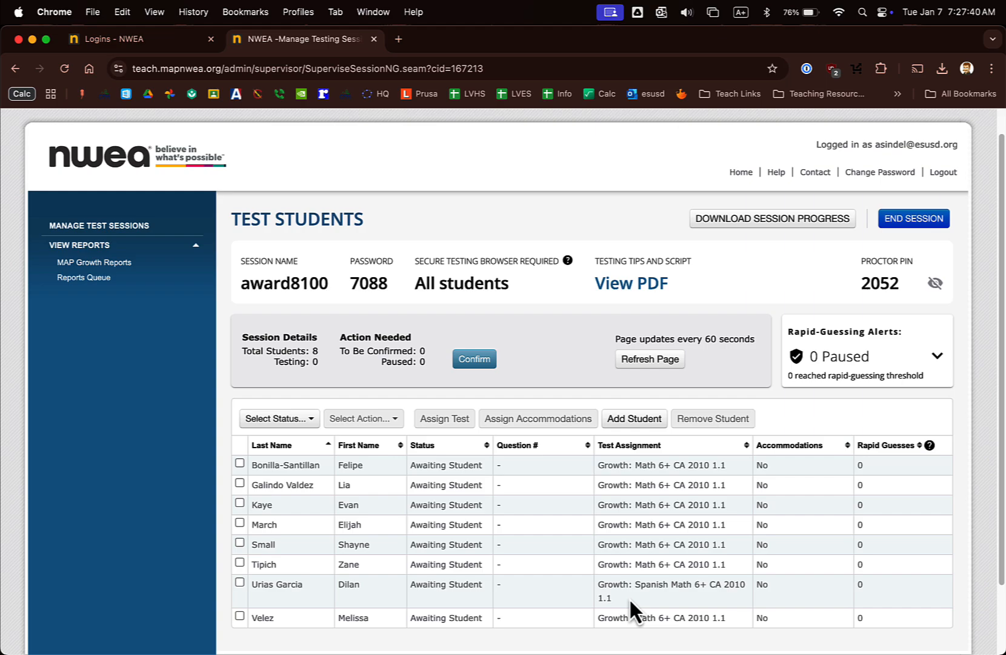
Step: Look up the NWEA Secure Testing Browser with a Spotlight search for "nwea"
key(super+space)
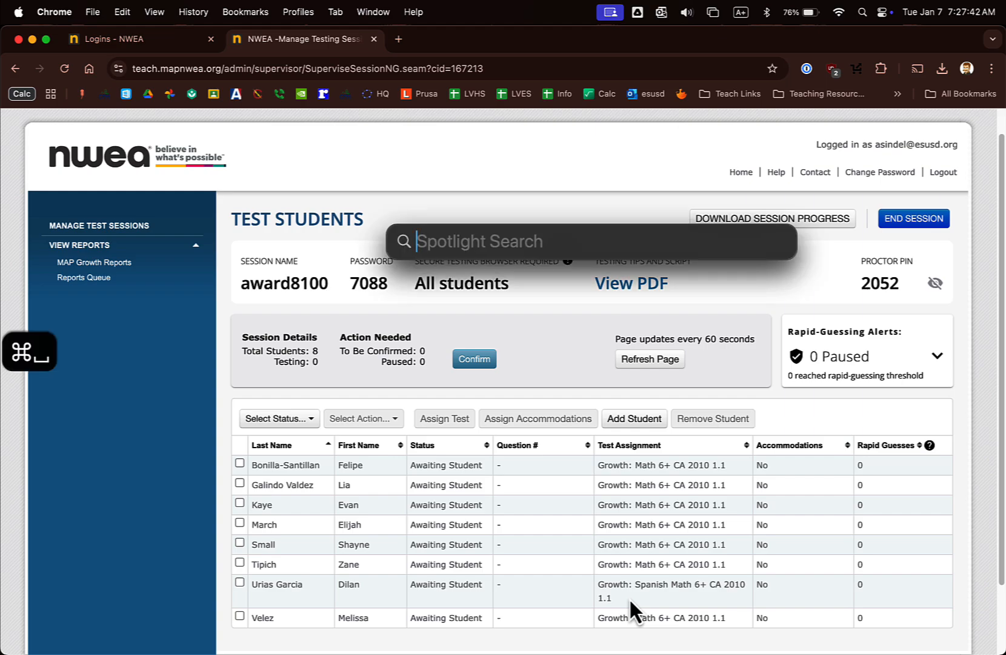
text(nwea)
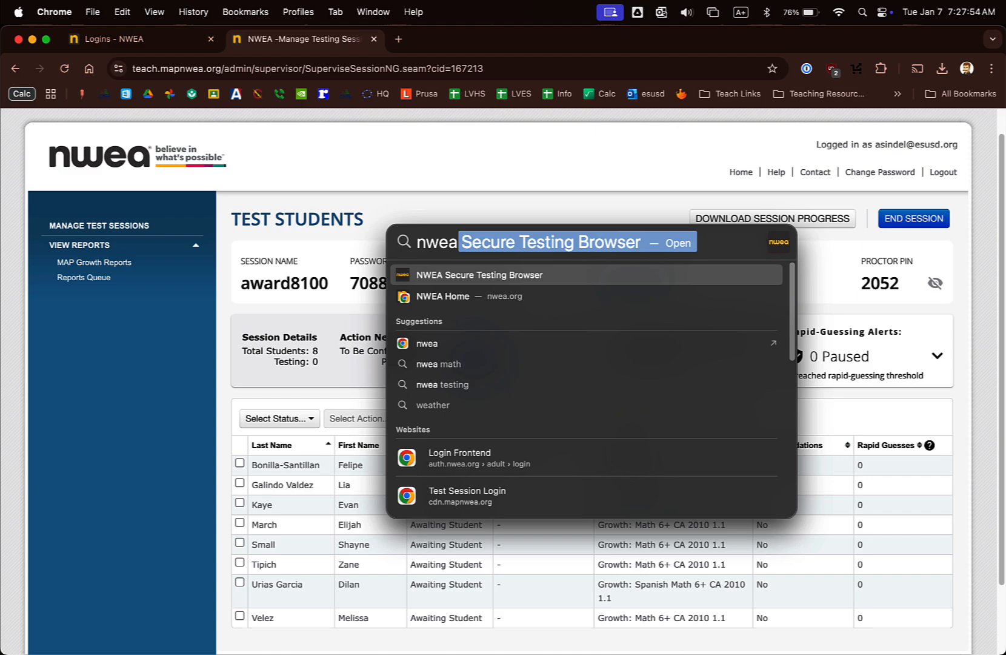
key(Return)
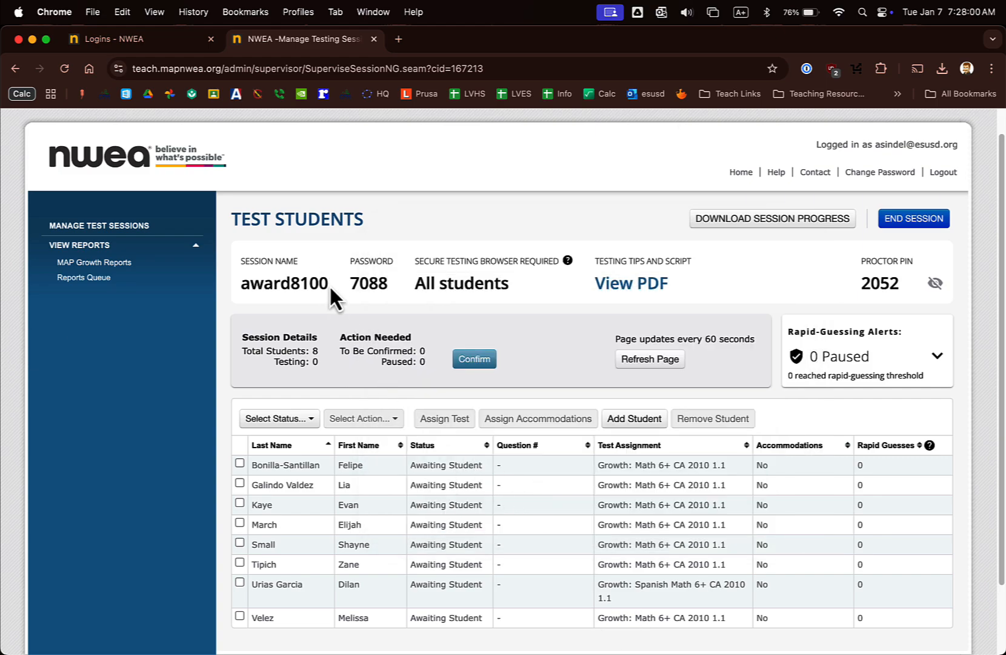
Step: Review the session name and password students need, the To Be Confirmed count and the page refresh option
drag(329, 285, 237, 288)
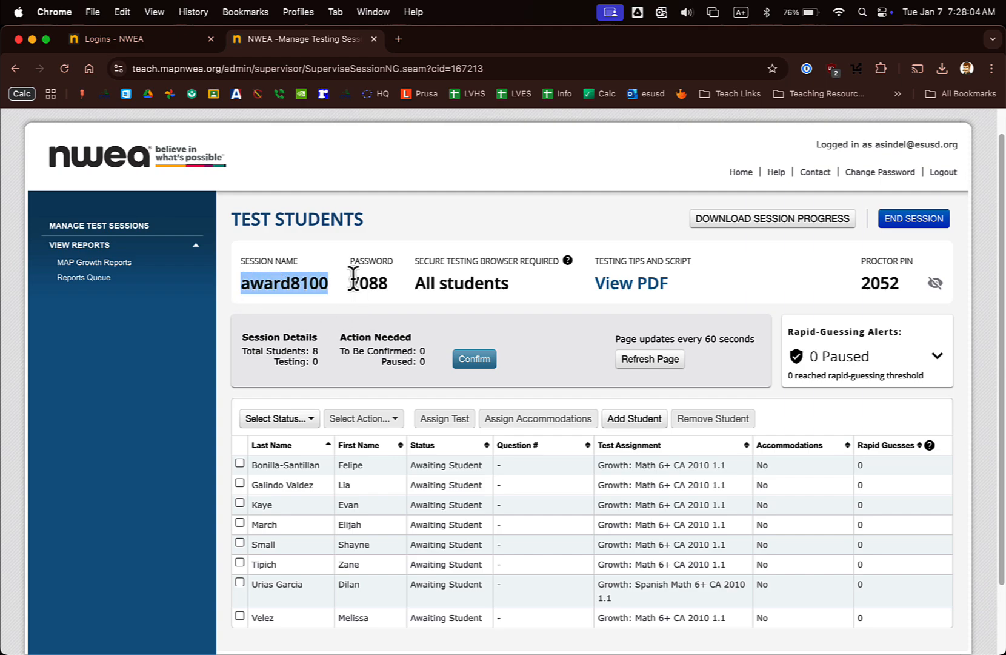
drag(349, 279, 386, 282)
drag(428, 349, 417, 351)
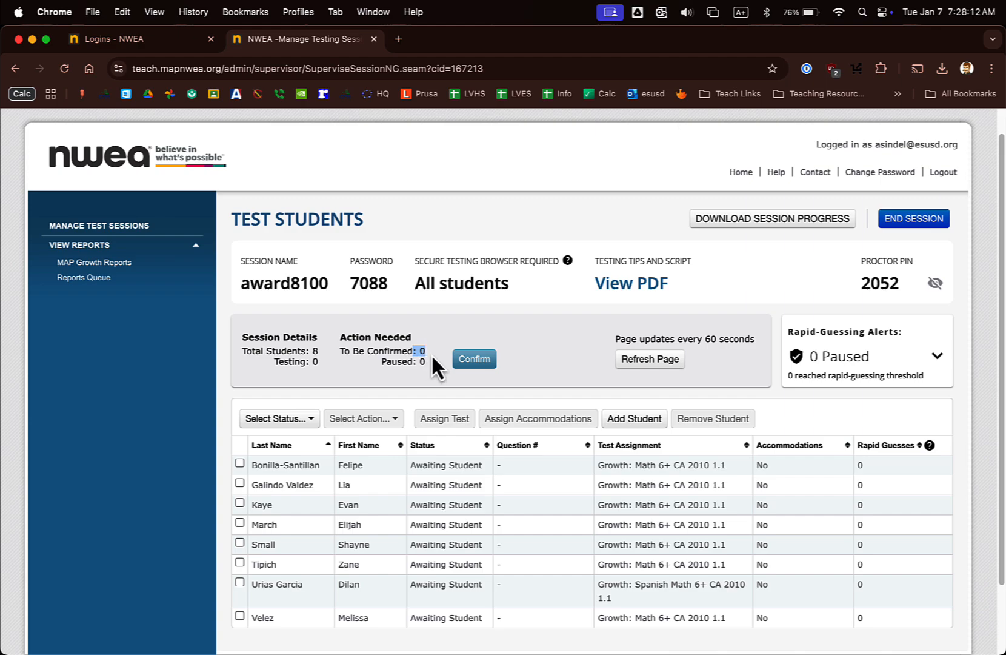
drag(615, 338, 755, 341)
click(422, 347)
click(648, 360)
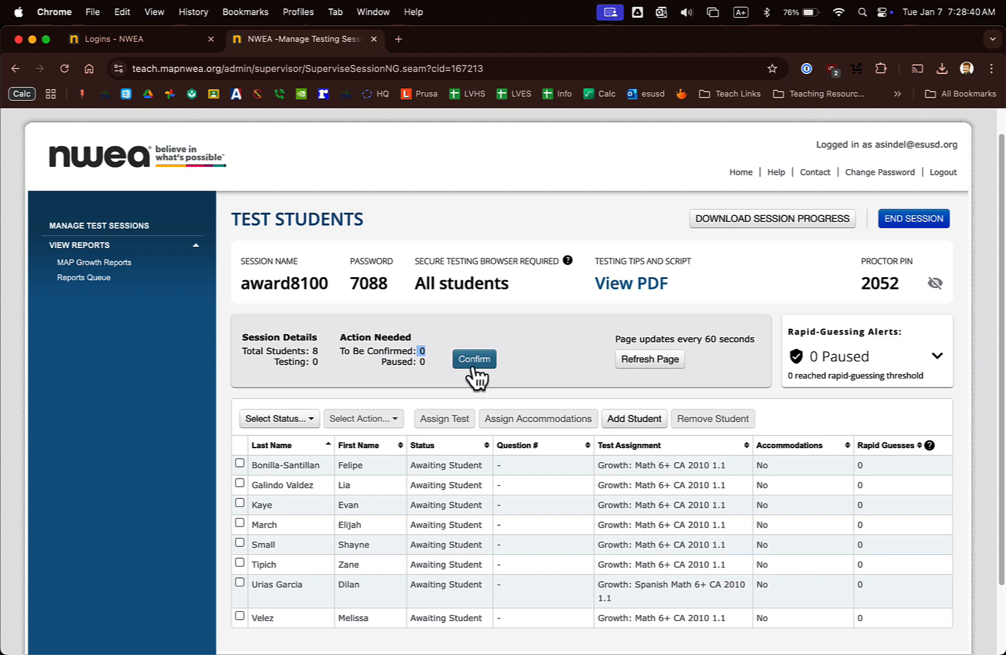
double_click(421, 350)
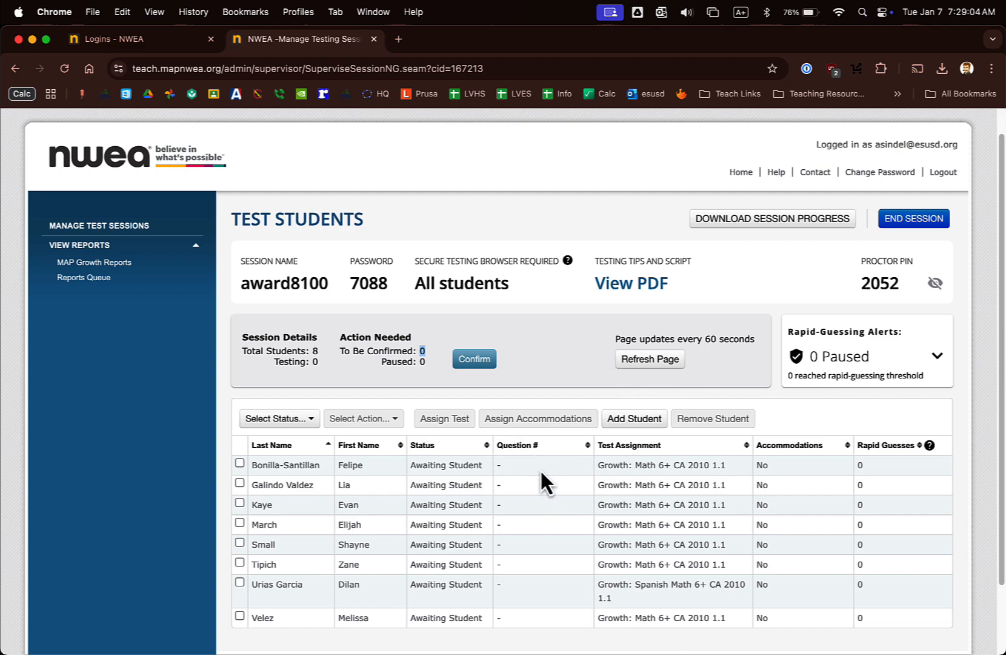
Step: Try to pause the test for the first student in the list
click(239, 464)
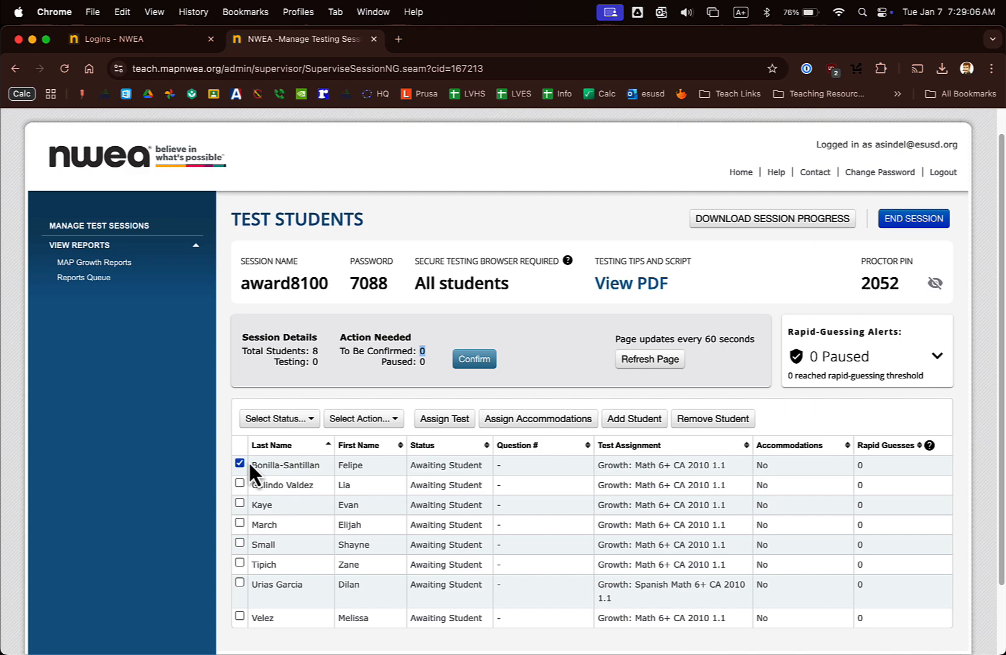
click(347, 423)
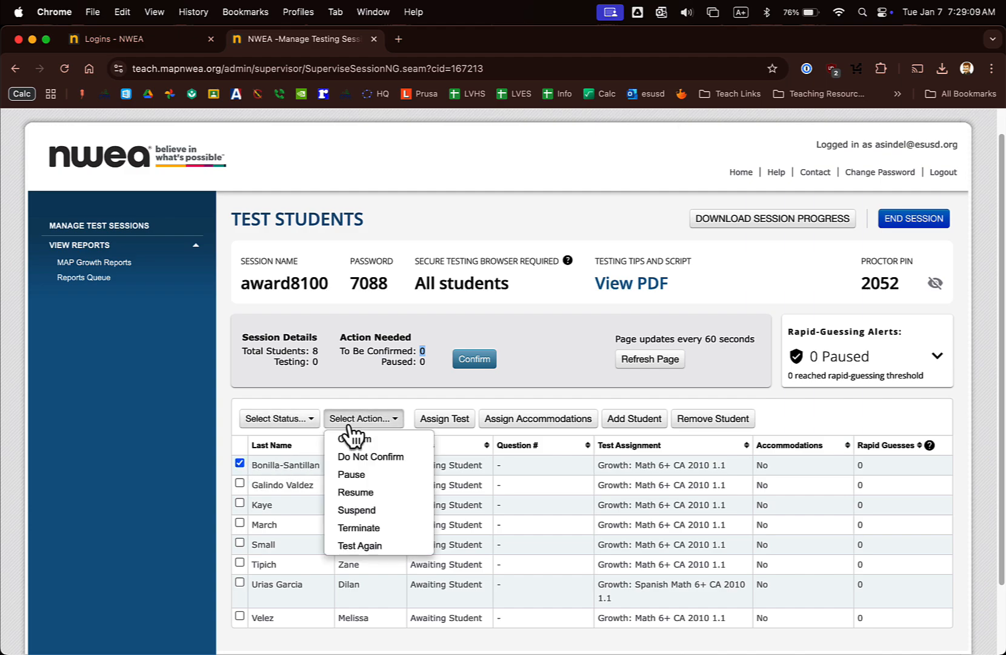
click(365, 475)
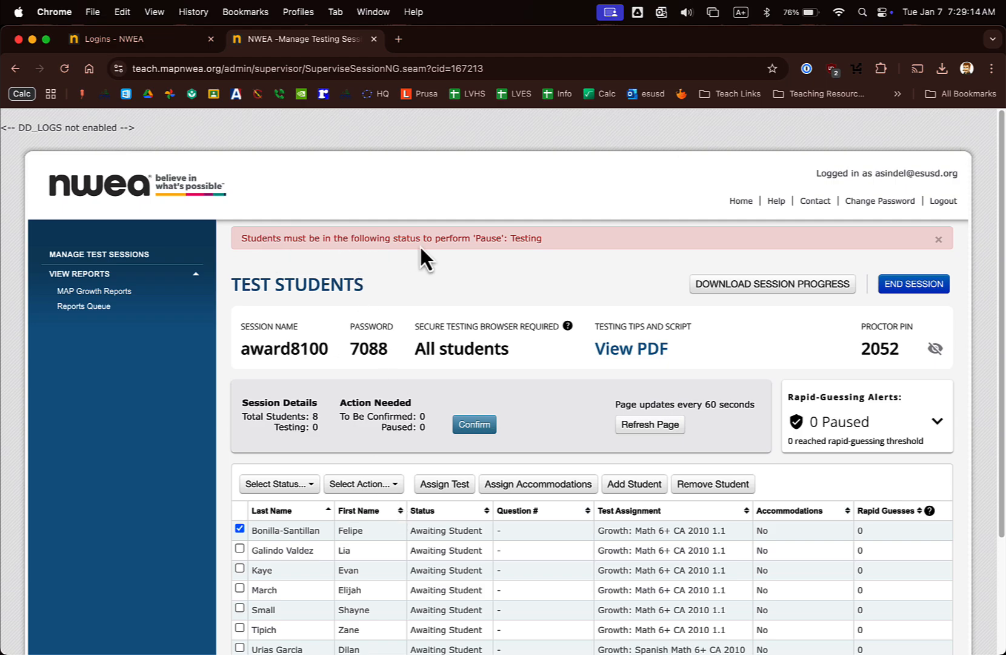
drag(541, 235, 409, 244)
click(315, 255)
Step: Review the test actions available for the selected student
click(392, 488)
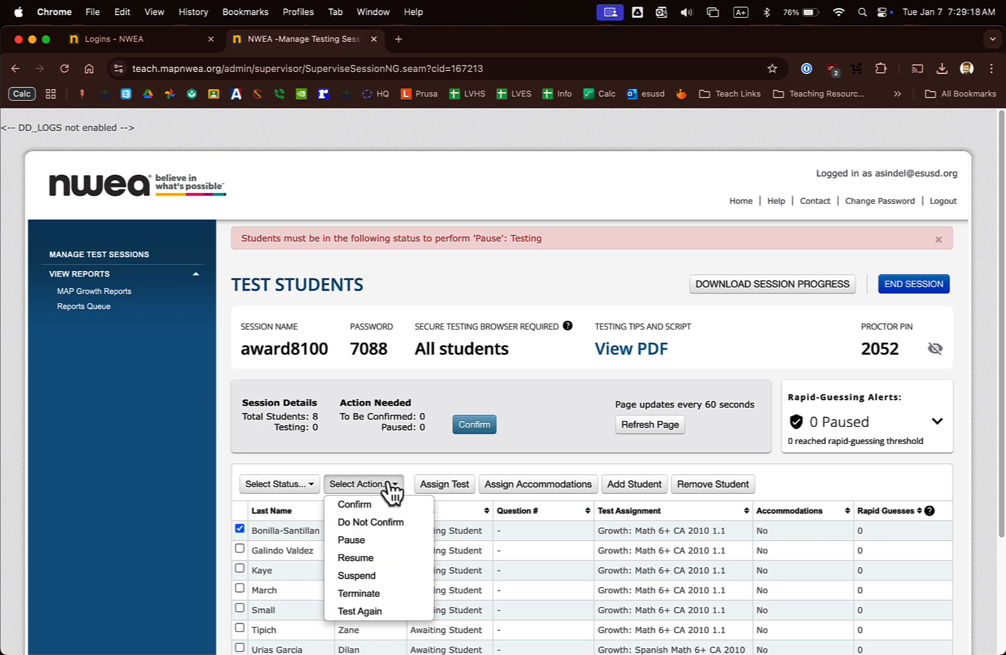
click(285, 515)
click(294, 514)
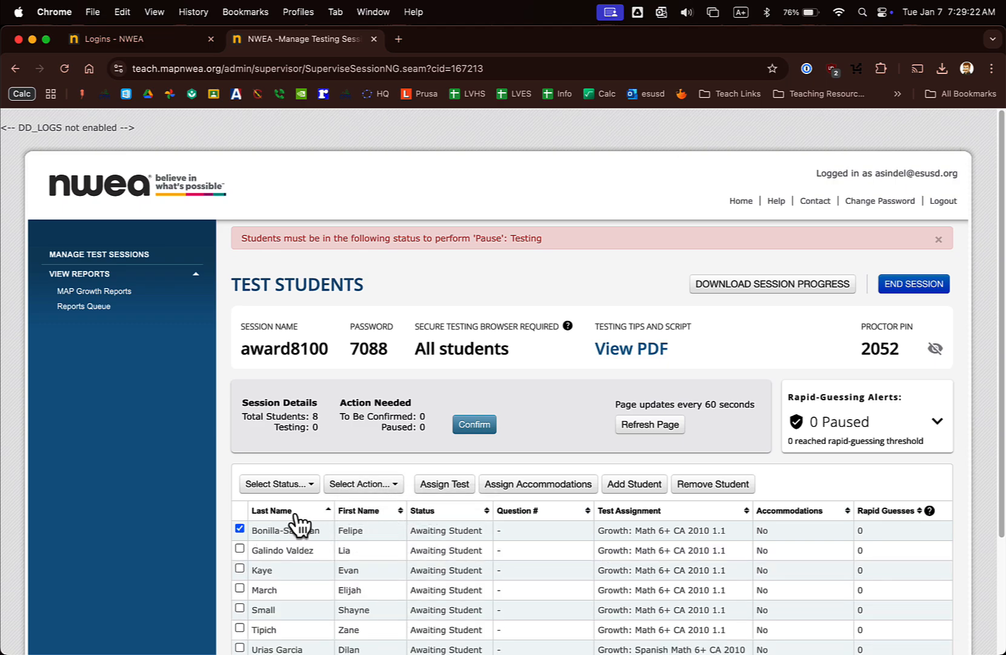
Step: Review the first student's Rapid Guesses value and the proctor PIN for the session
scroll(297, 515, down, 2)
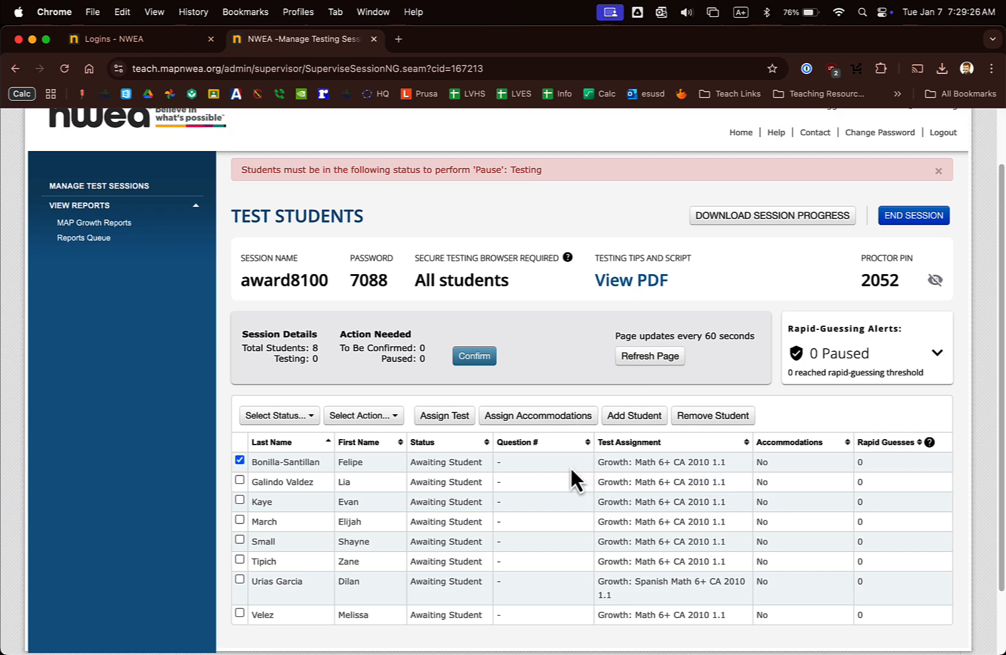
double_click(863, 465)
click(861, 463)
drag(862, 286, 905, 290)
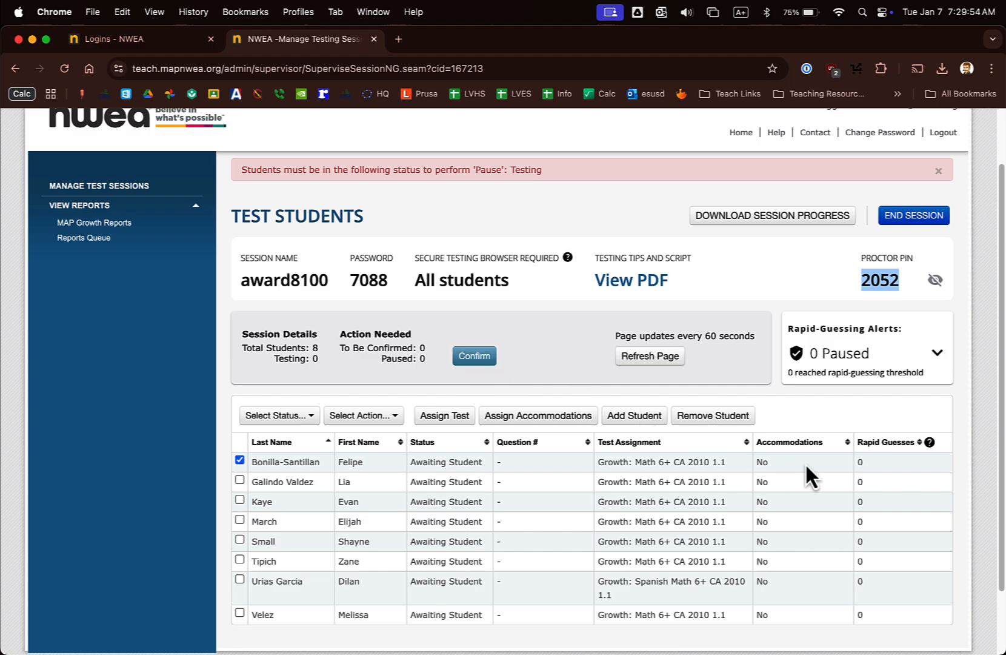
drag(873, 476, 854, 478)
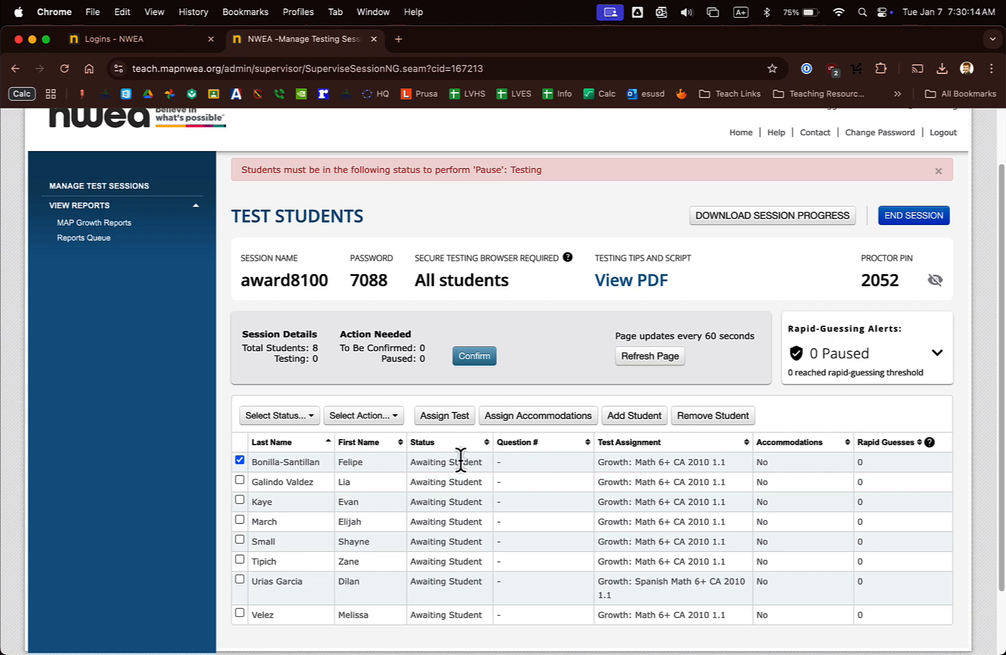
Step: End the session, trying "this is geometry test fro" as the testing session name, and delete the session instead of saving it
mouse_move(323, 465)
click(909, 225)
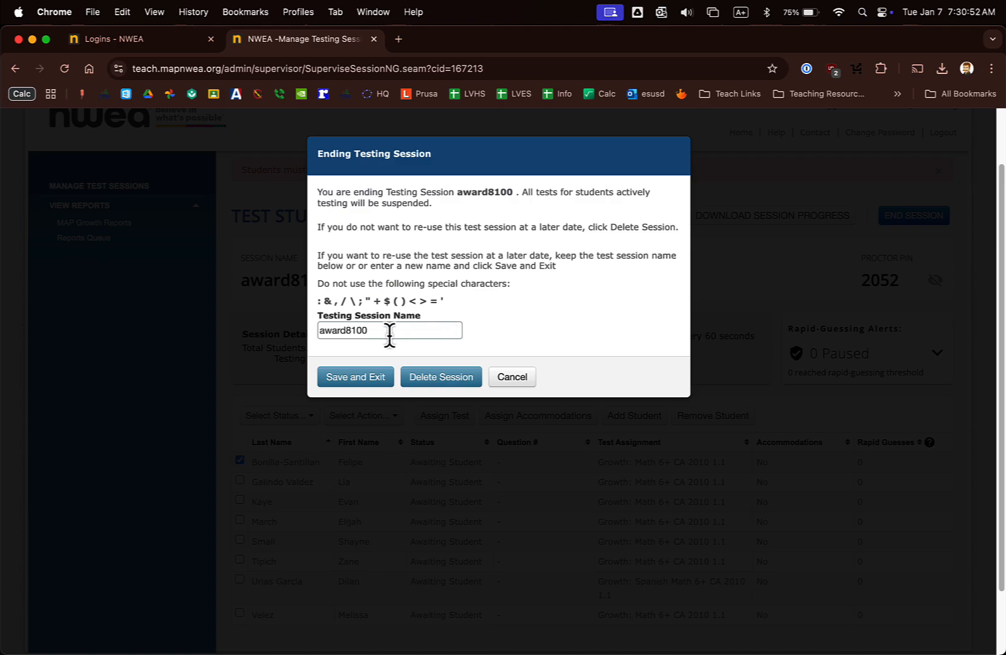
drag(386, 333, 283, 334)
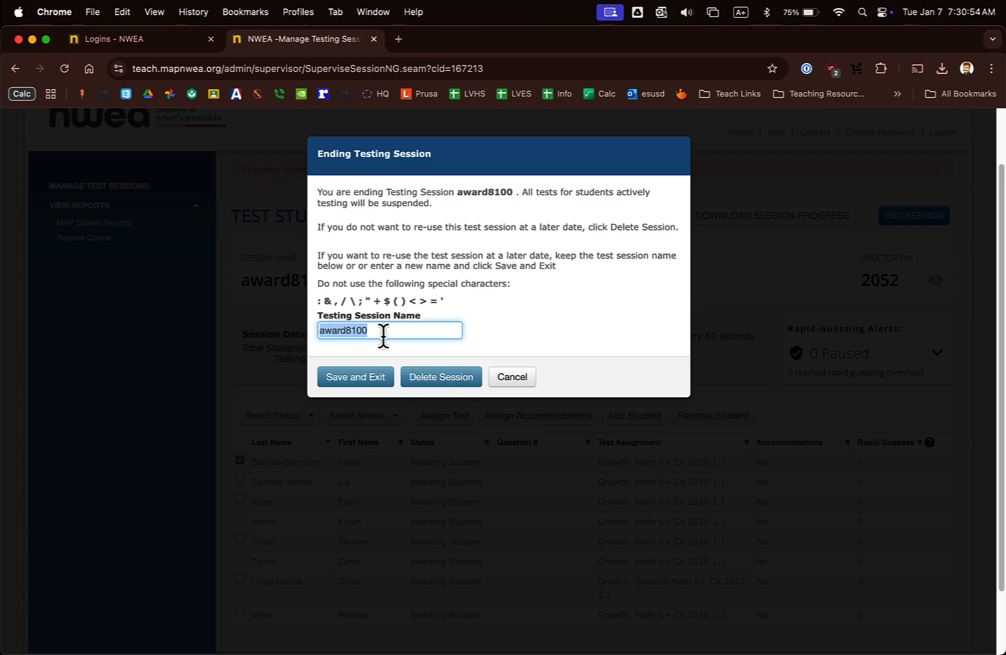
click(381, 334)
key(super+a)
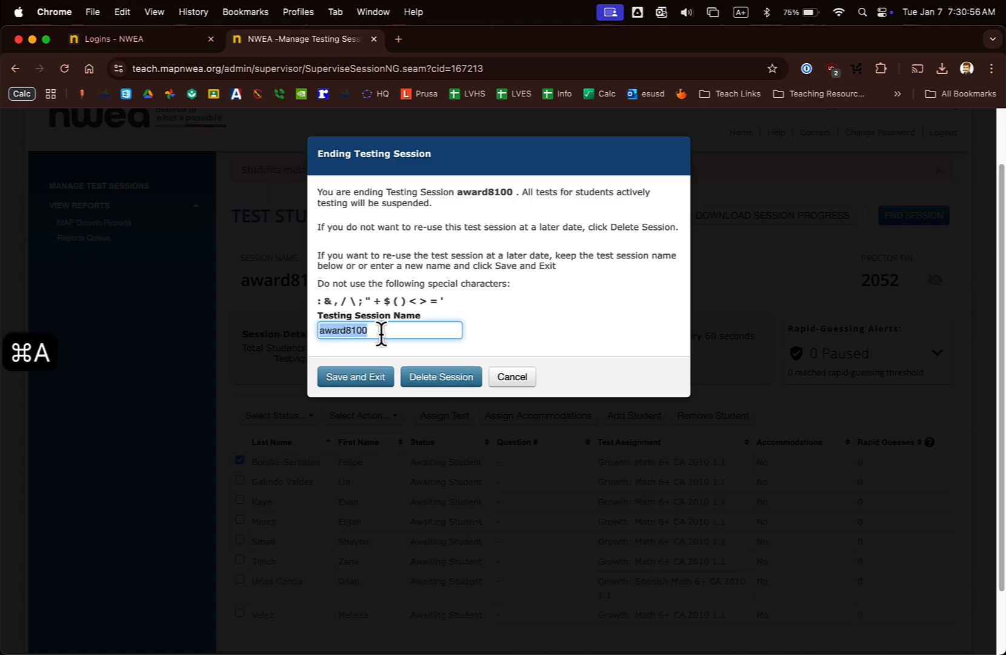
text(thi)
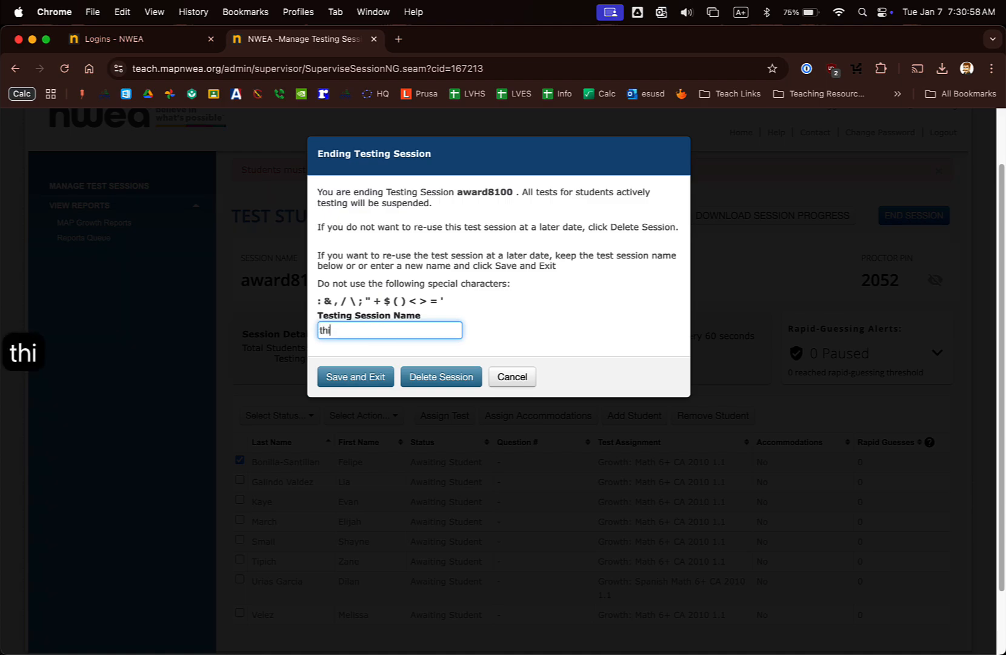
text(s is geometry test fro)
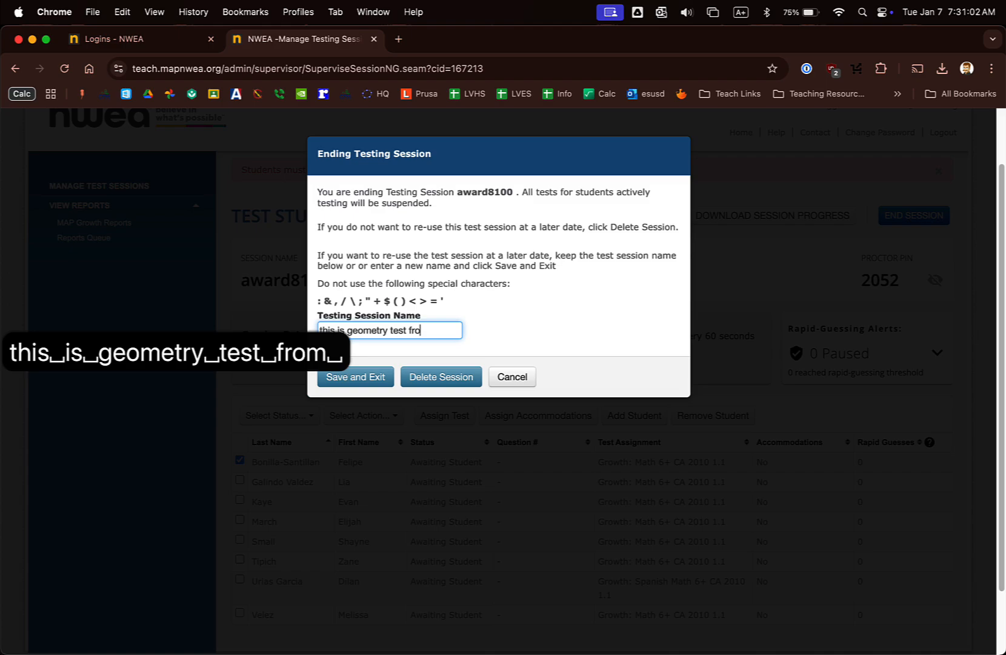
text(1/7)
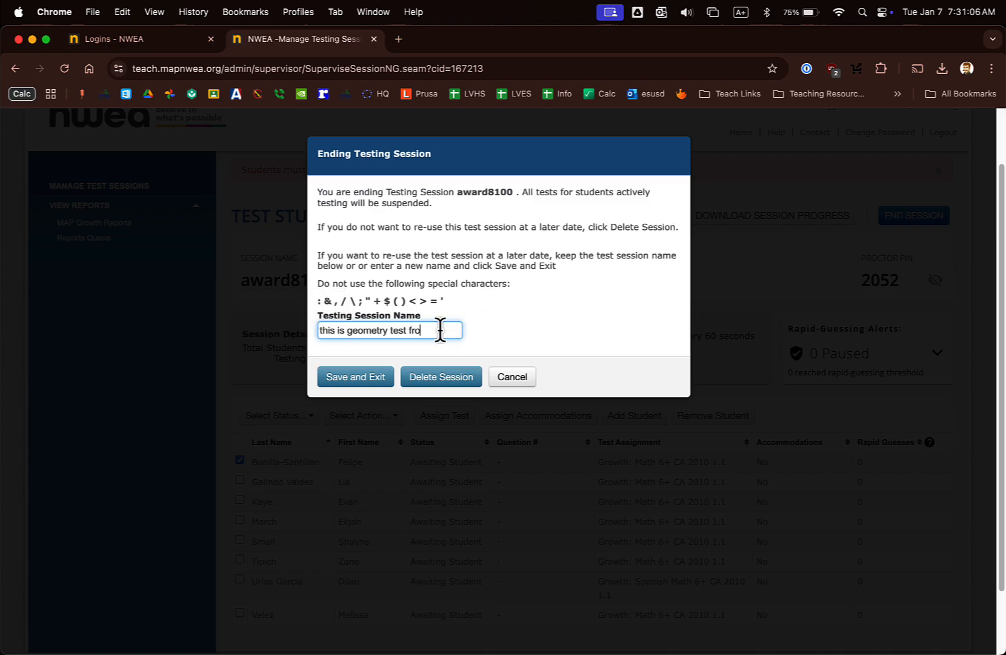
drag(440, 328, 317, 333)
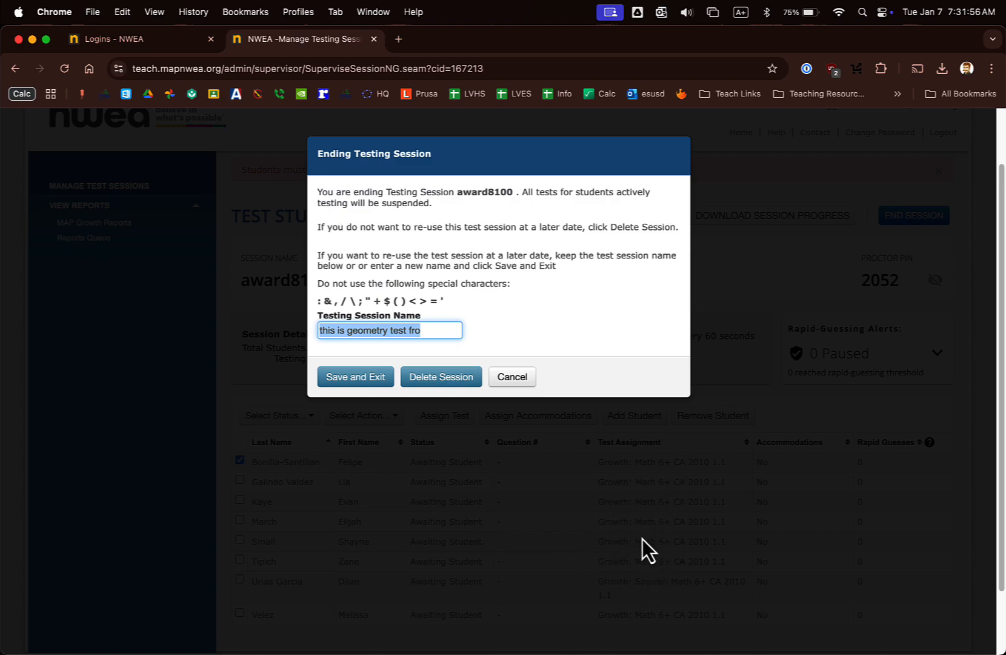
click(443, 377)
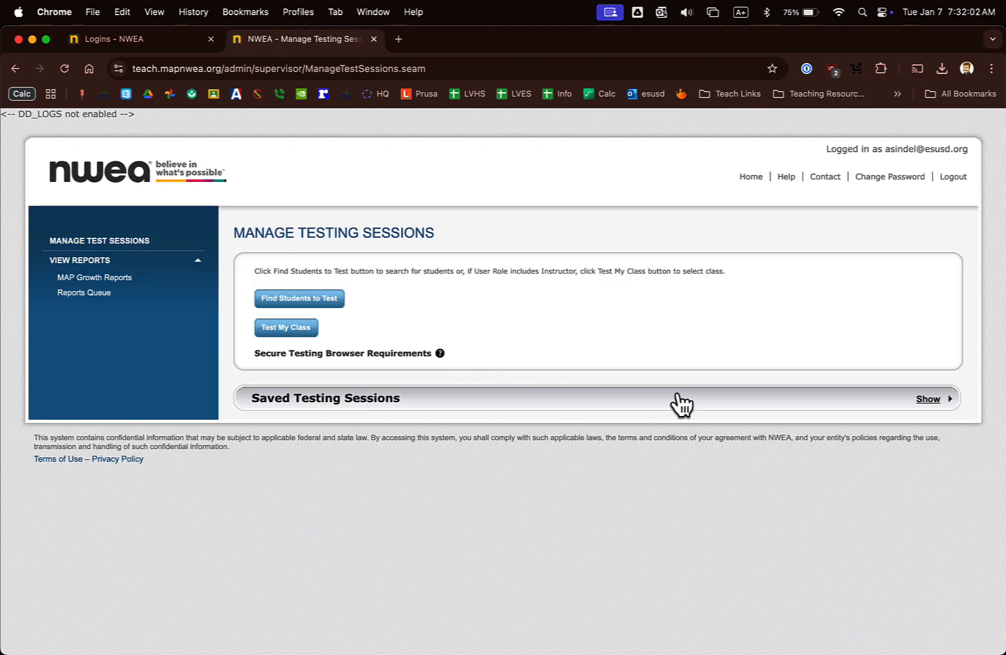
Step: Show the saved testing sessions and start testing with the saved session reach1226
click(929, 400)
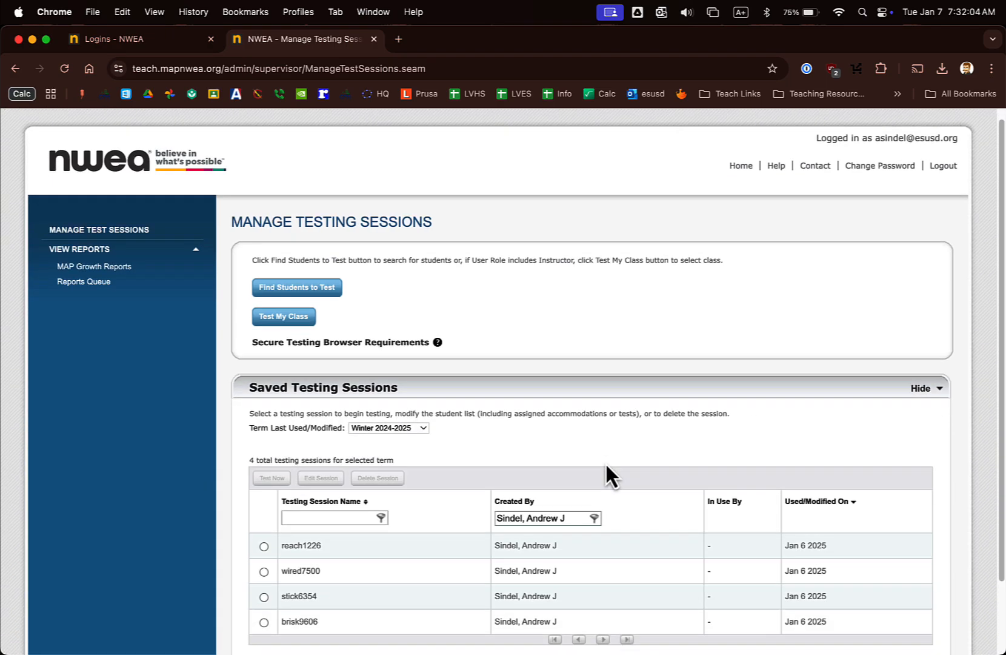
scroll(605, 462, down, 3)
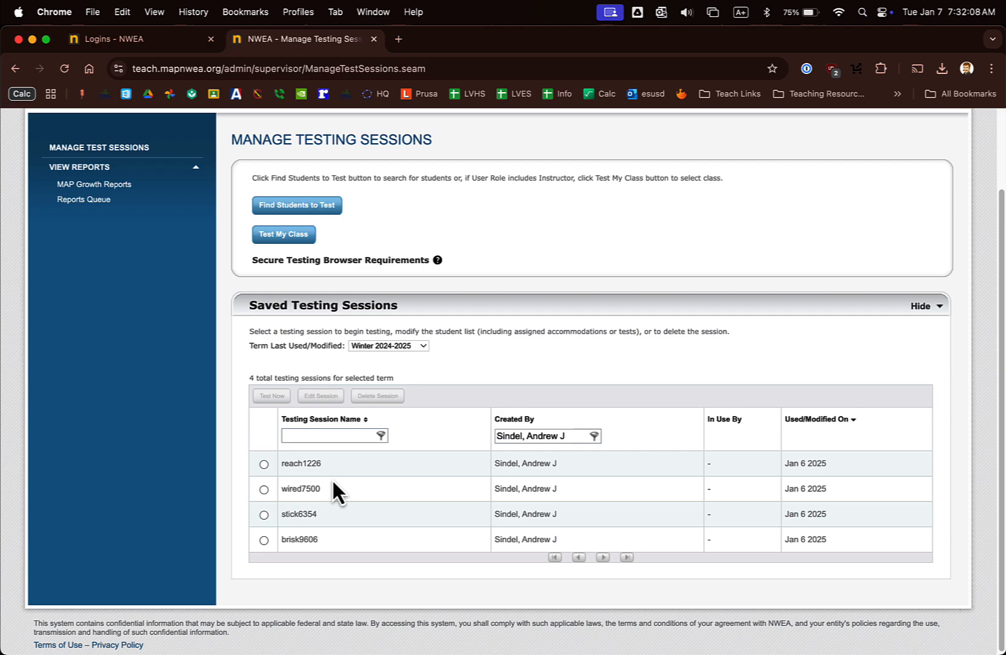
click(264, 464)
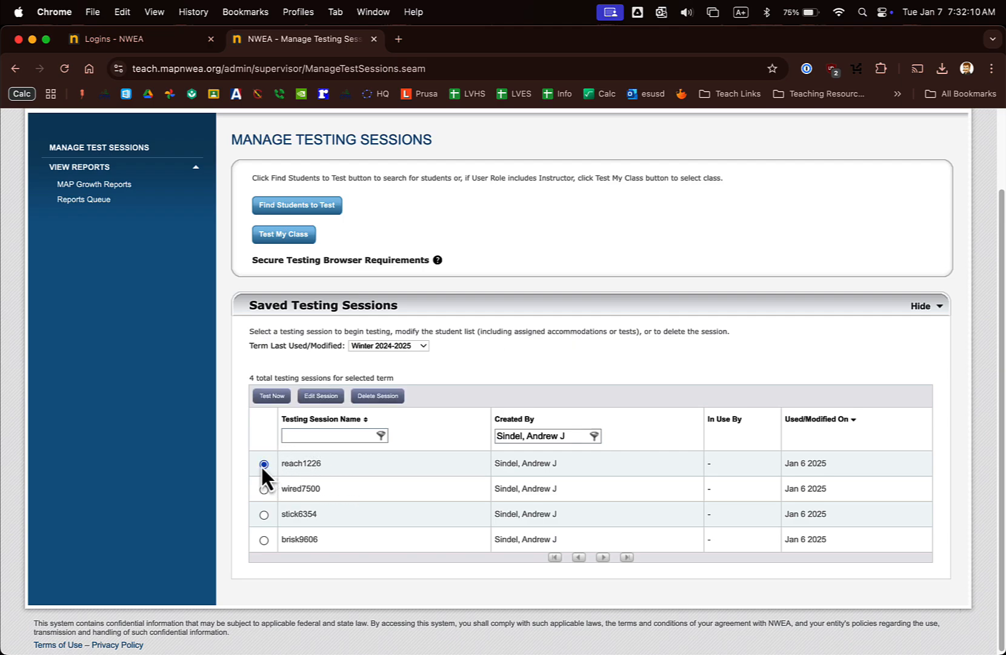
click(274, 399)
scroll(658, 521, down, 3)
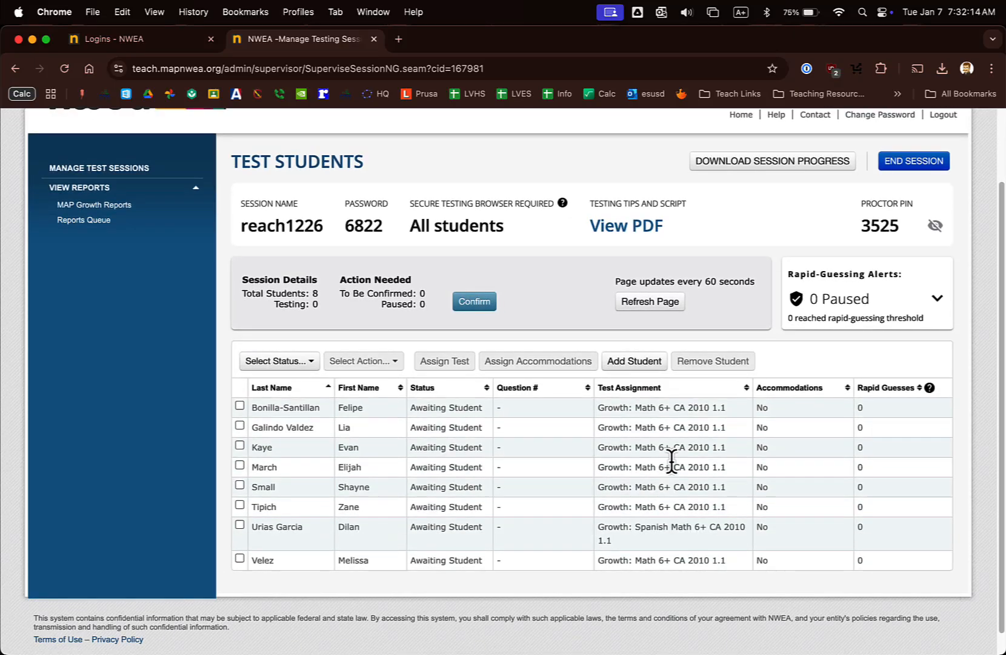
Step: Check the students' test assignments in session reach1226, then end and delete that session
drag(730, 559, 615, 412)
click(612, 409)
click(903, 163)
click(446, 383)
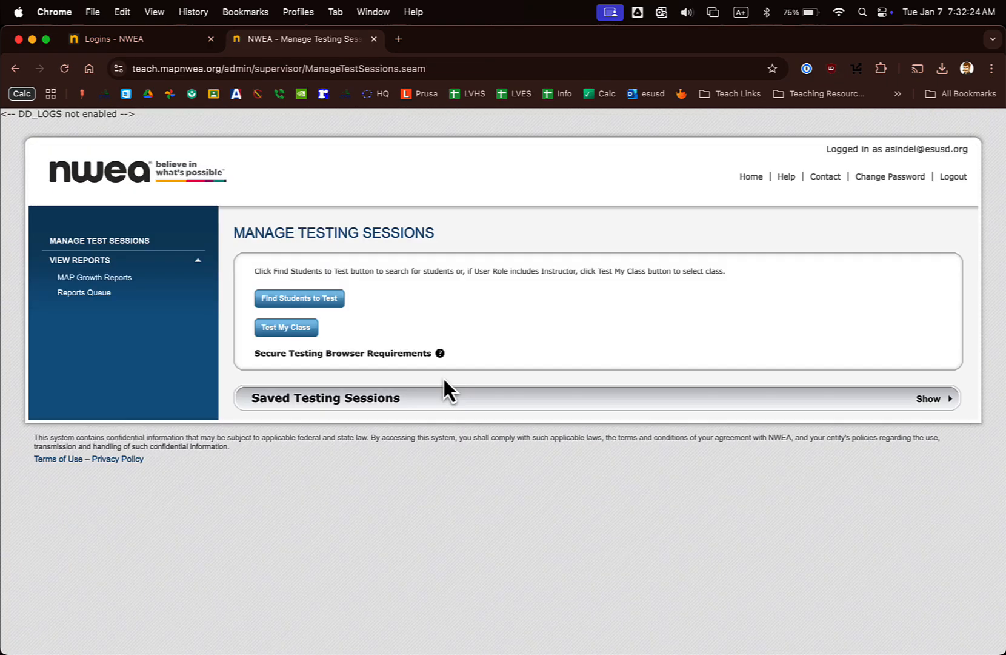